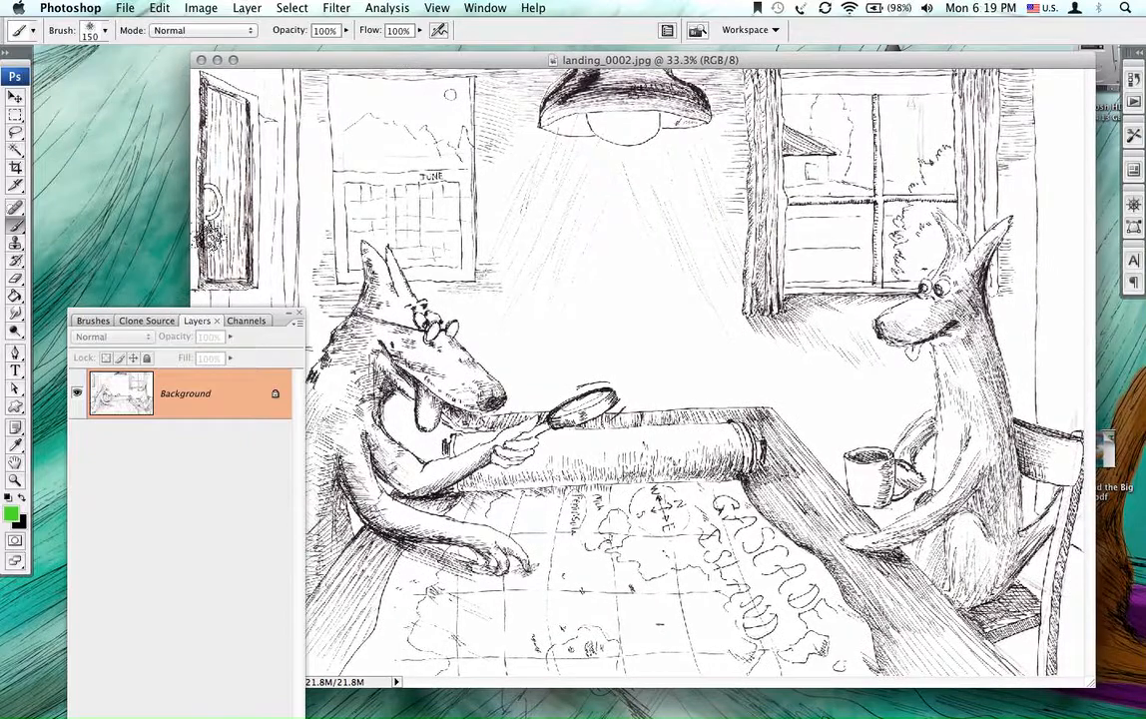
Reposition the floating Layers palette and show the wolf drawing full screen on a black background
drag(282, 319, 268, 67)
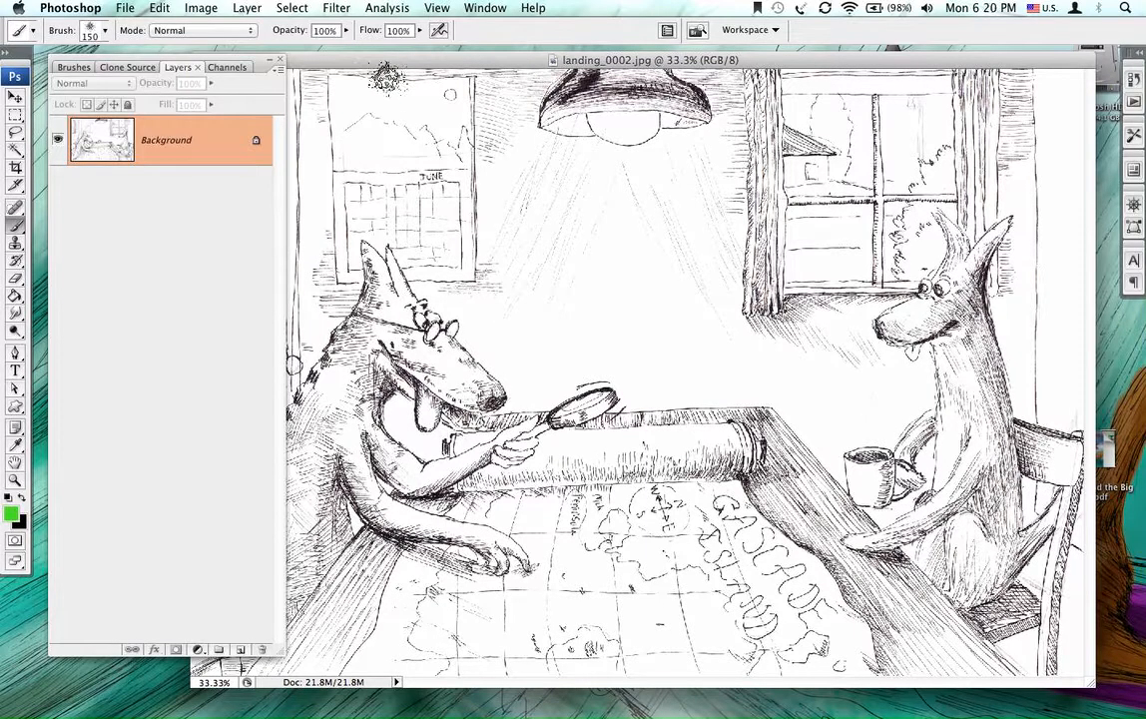
key(f)
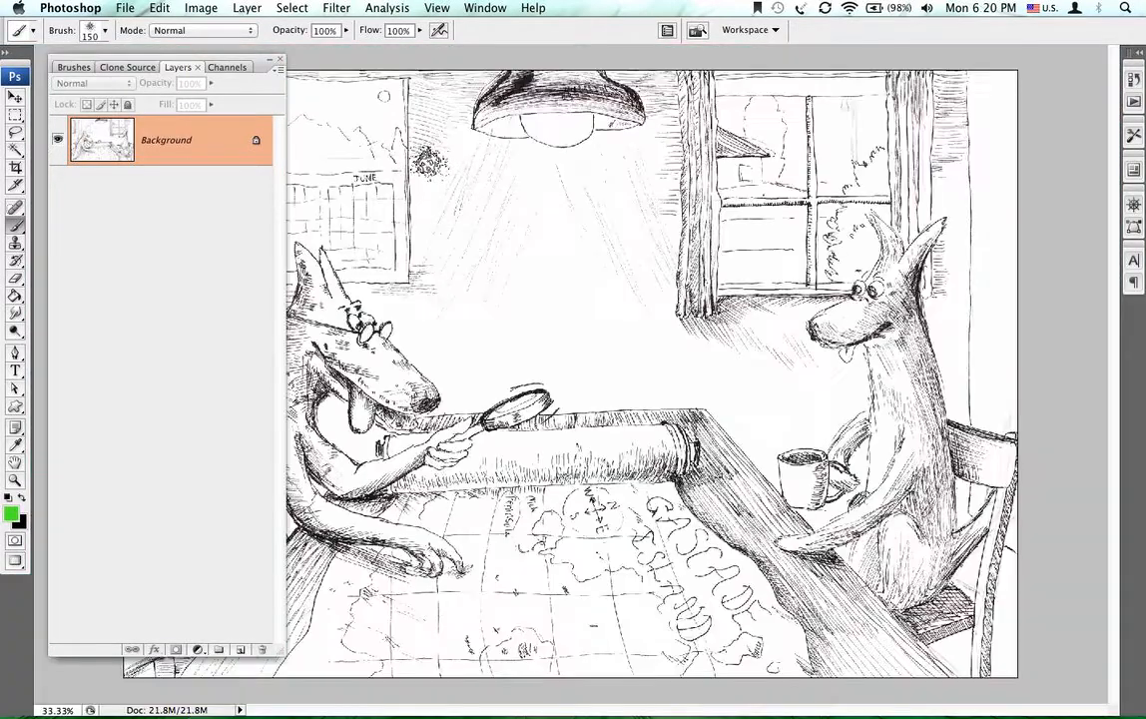
key(f)
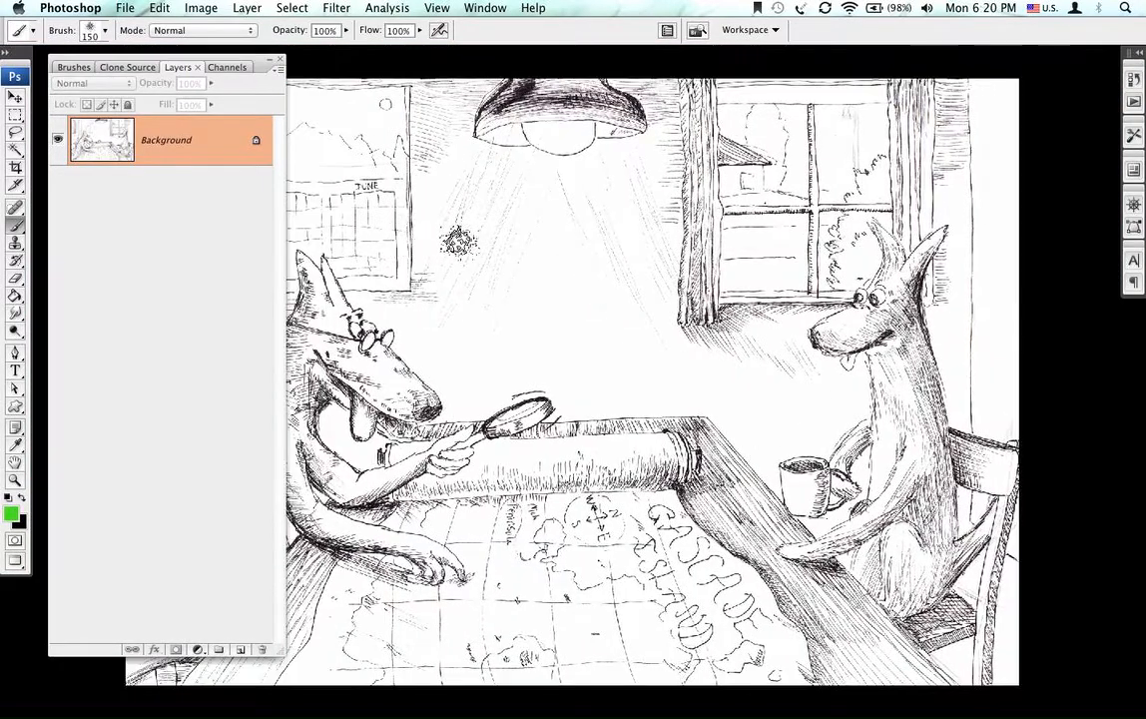
drag(365, 301, 476, 282)
alt+click(511, 320)
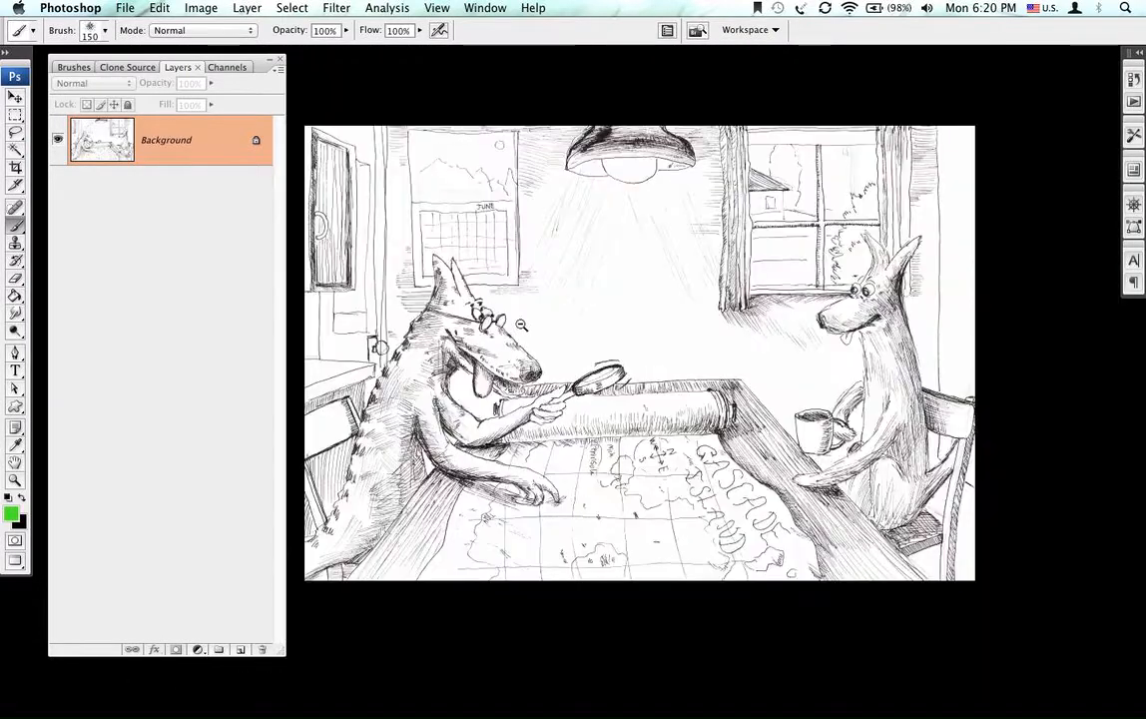
drag(515, 301, 588, 261)
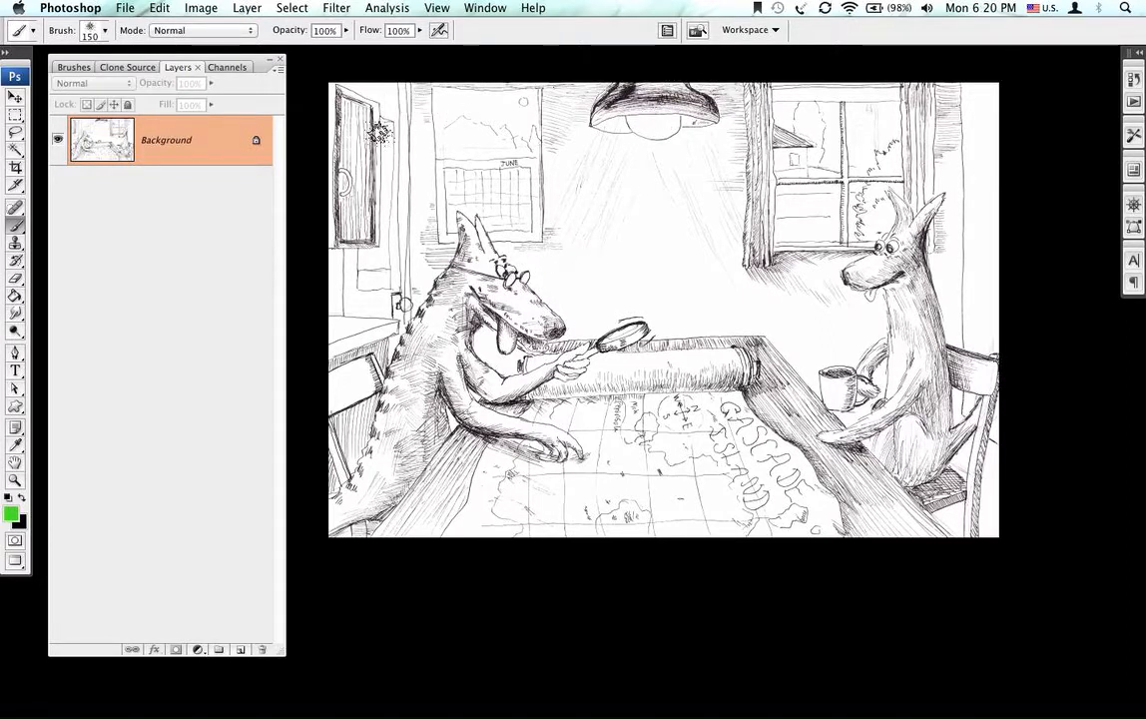
mouse_move(391, 122)
mouse_down()
mouse_move(379, 106)
mouse_move(385, 113)
mouse_up()
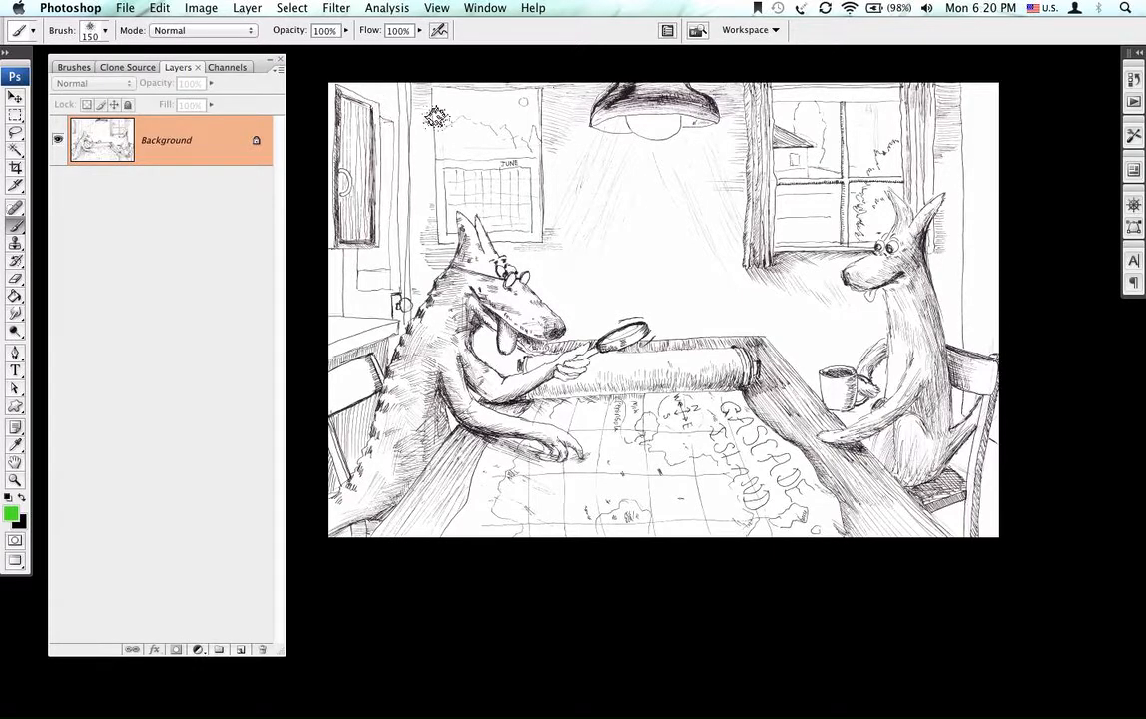
Convert the locked Background into a regular editable layer and shrink the Layers palette to uncover more of the drawing
double_click(202, 144)
click(658, 249)
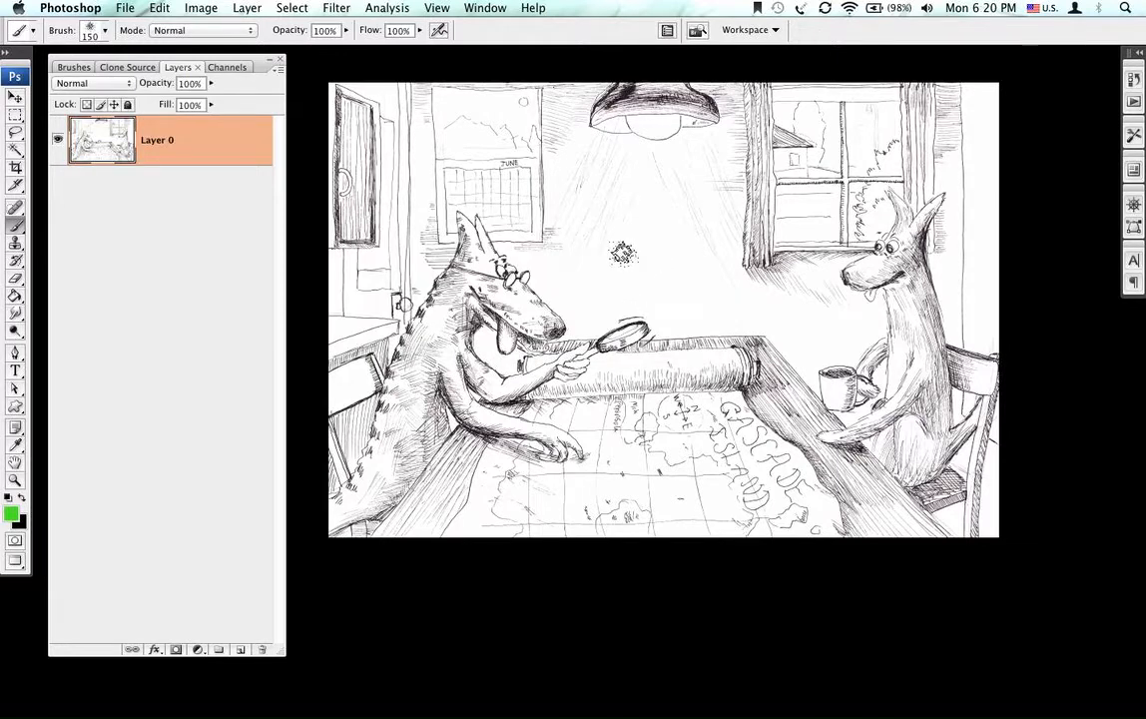
key(super+space)
click(649, 265)
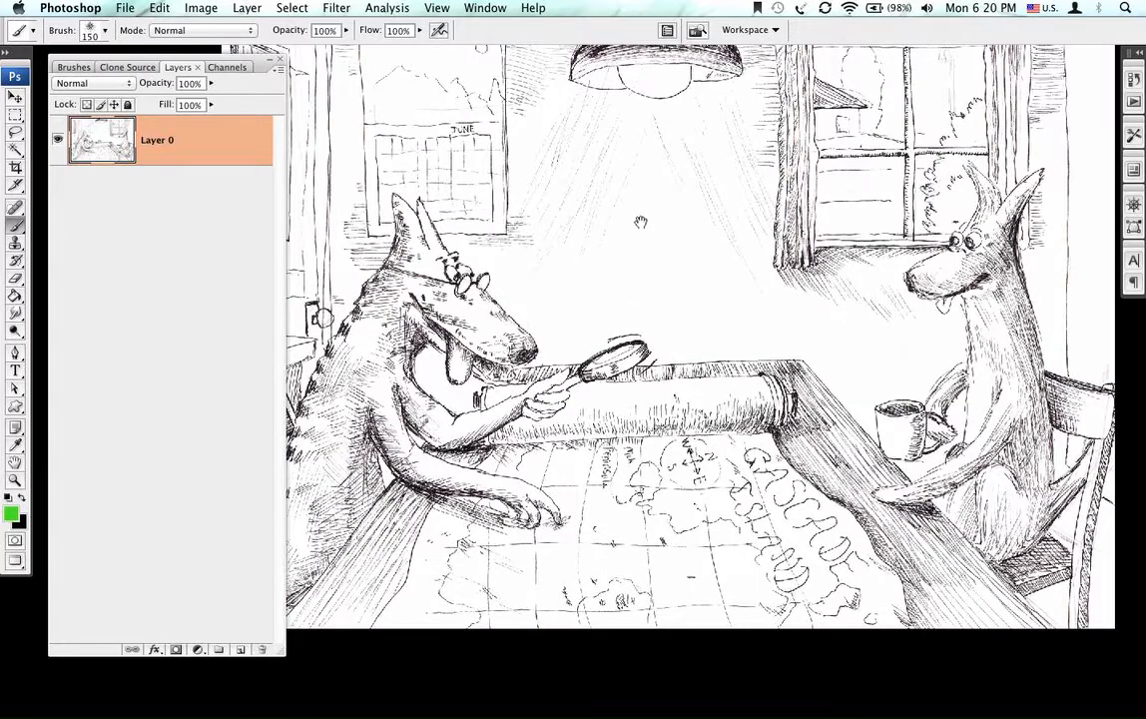
mouse_move(606, 207)
mouse_down()
mouse_move(596, 238)
mouse_move(606, 257)
mouse_up()
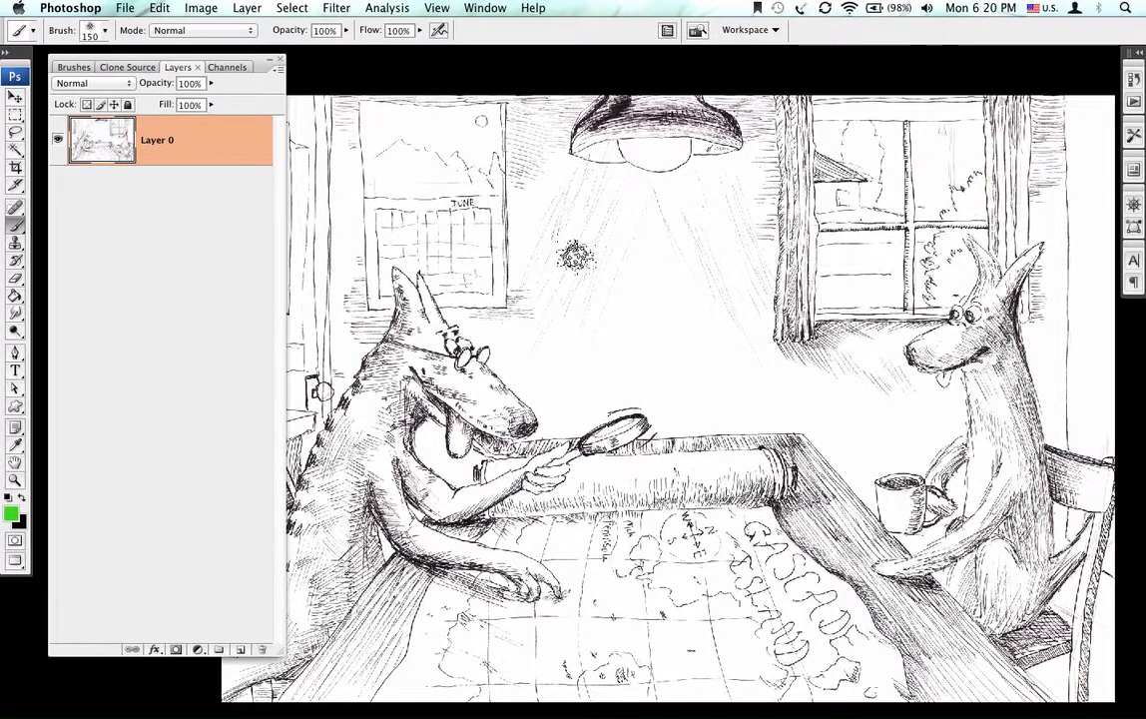
drag(548, 269, 540, 239)
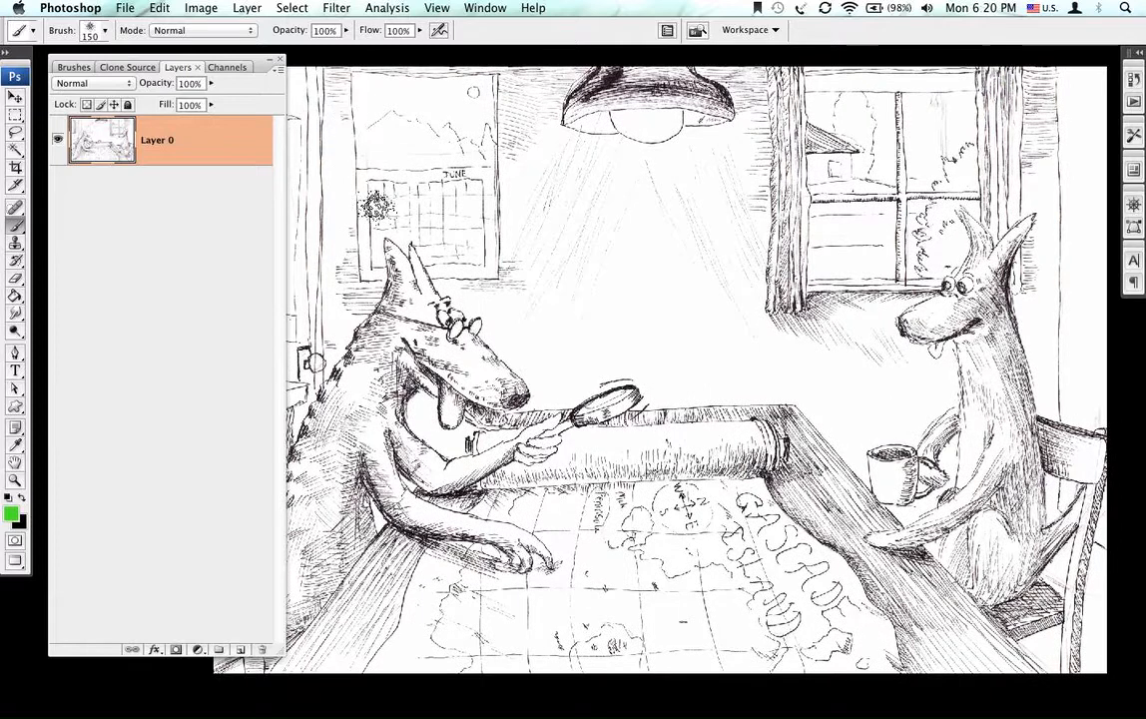
mouse_move(281, 650)
mouse_down()
mouse_move(211, 594)
mouse_move(205, 492)
mouse_move(230, 407)
mouse_move(231, 447)
mouse_up()
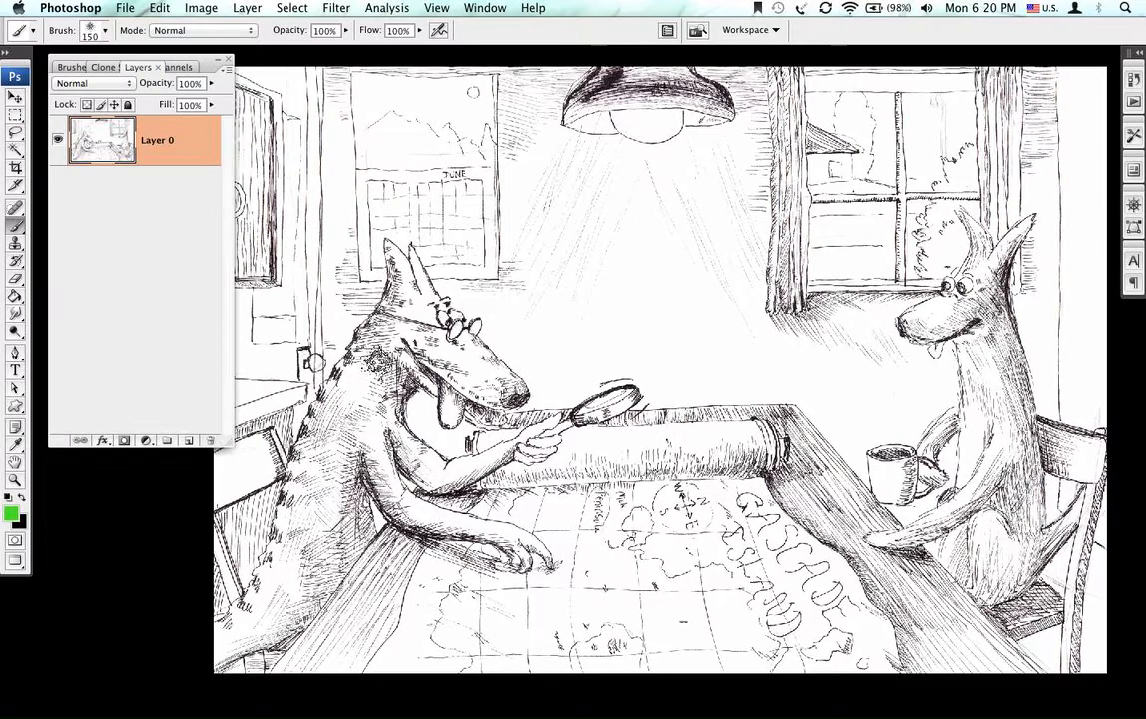
View the Blue and Green channels individually and duplicate the Green channel
drag(348, 284, 362, 293)
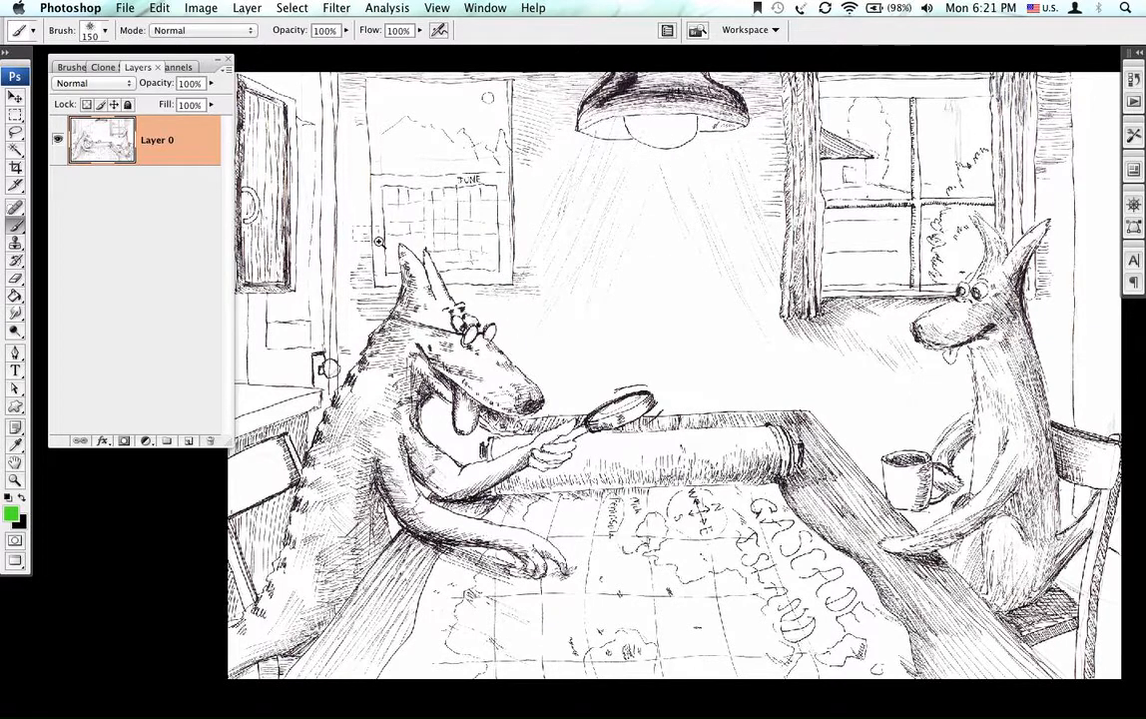
drag(378, 241, 478, 293)
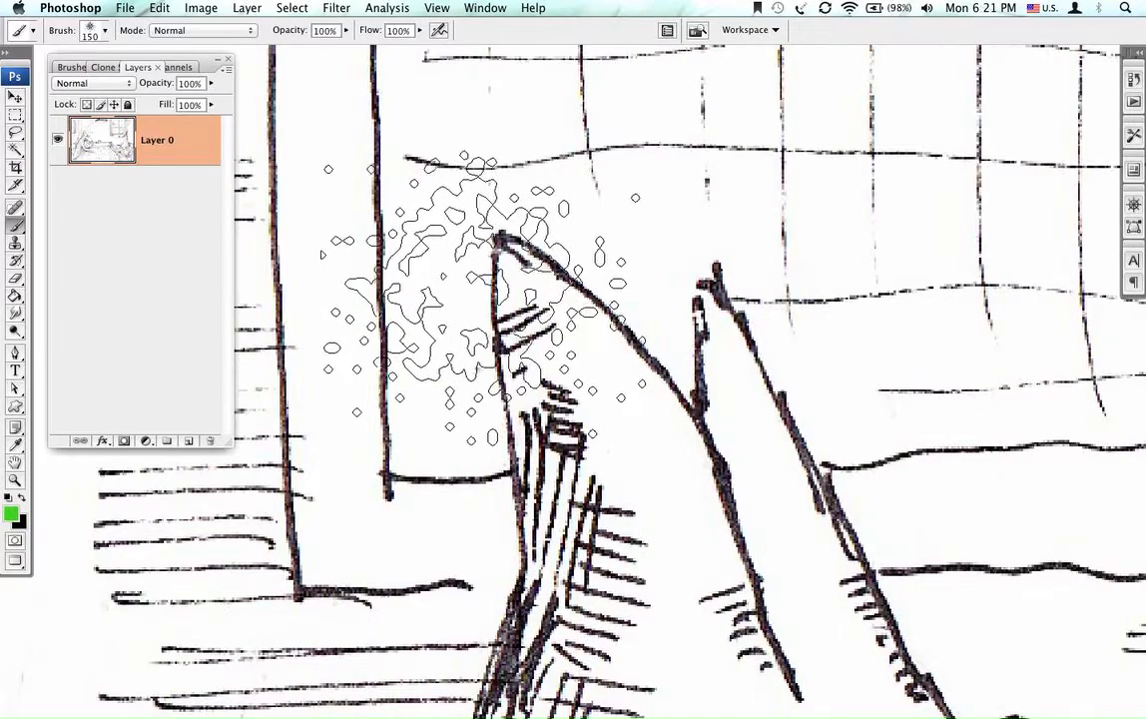
alt+click(446, 295)
alt+click(458, 296)
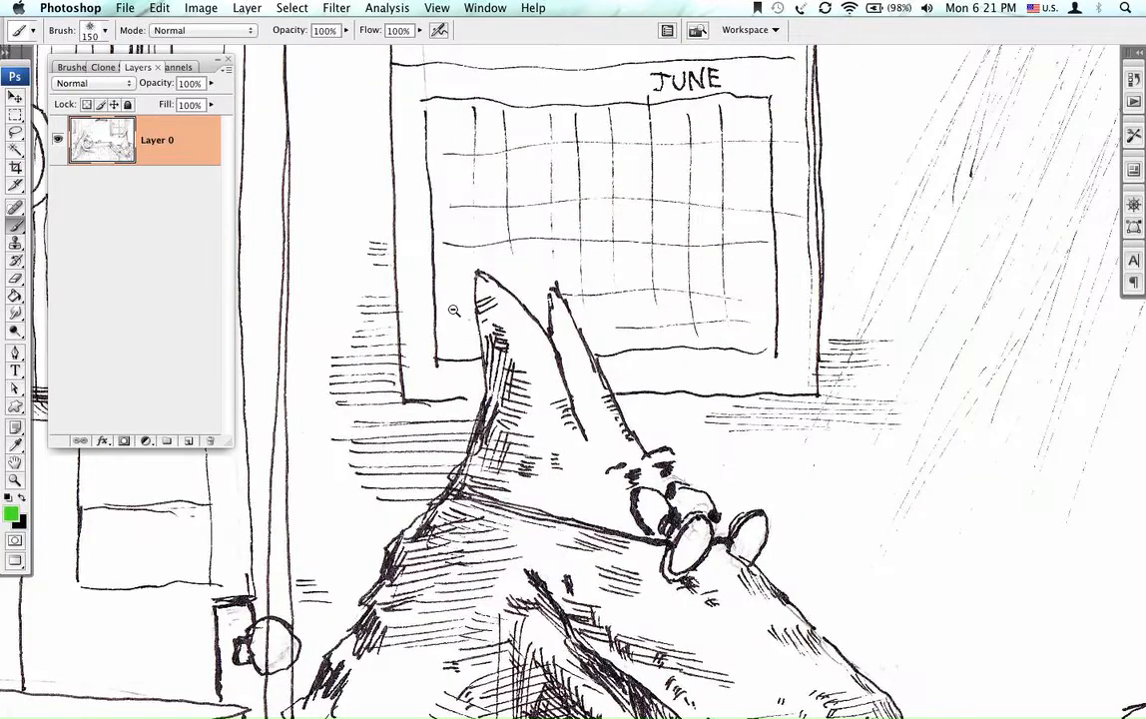
alt+click(440, 313)
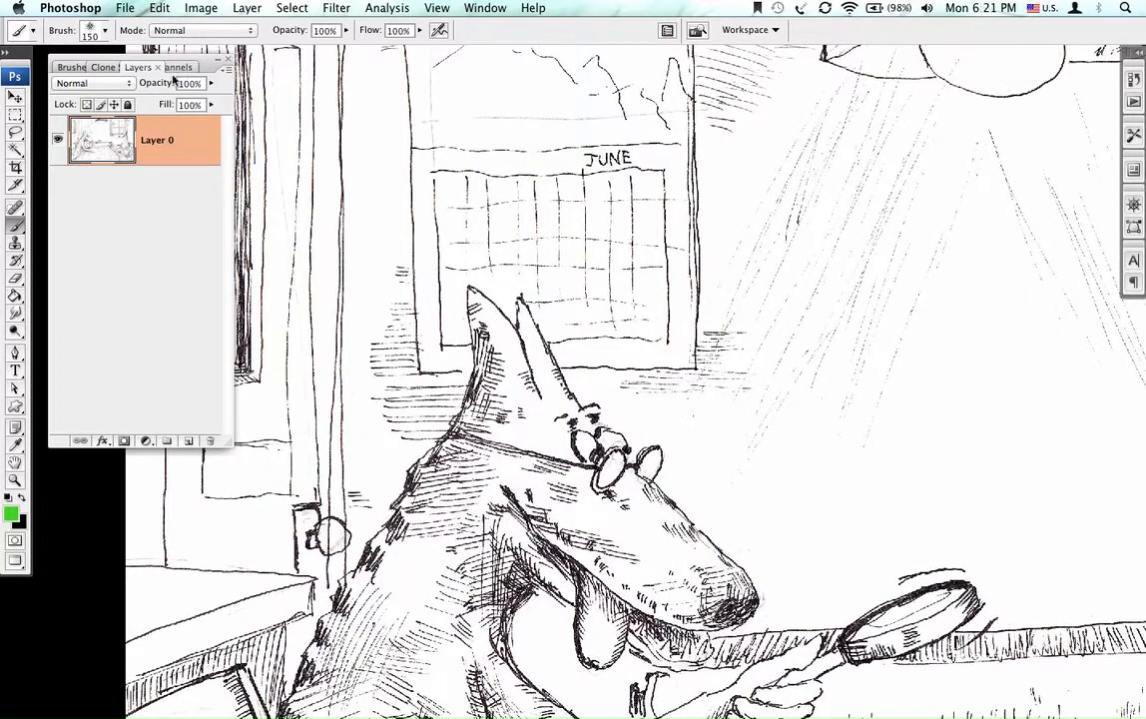
click(179, 67)
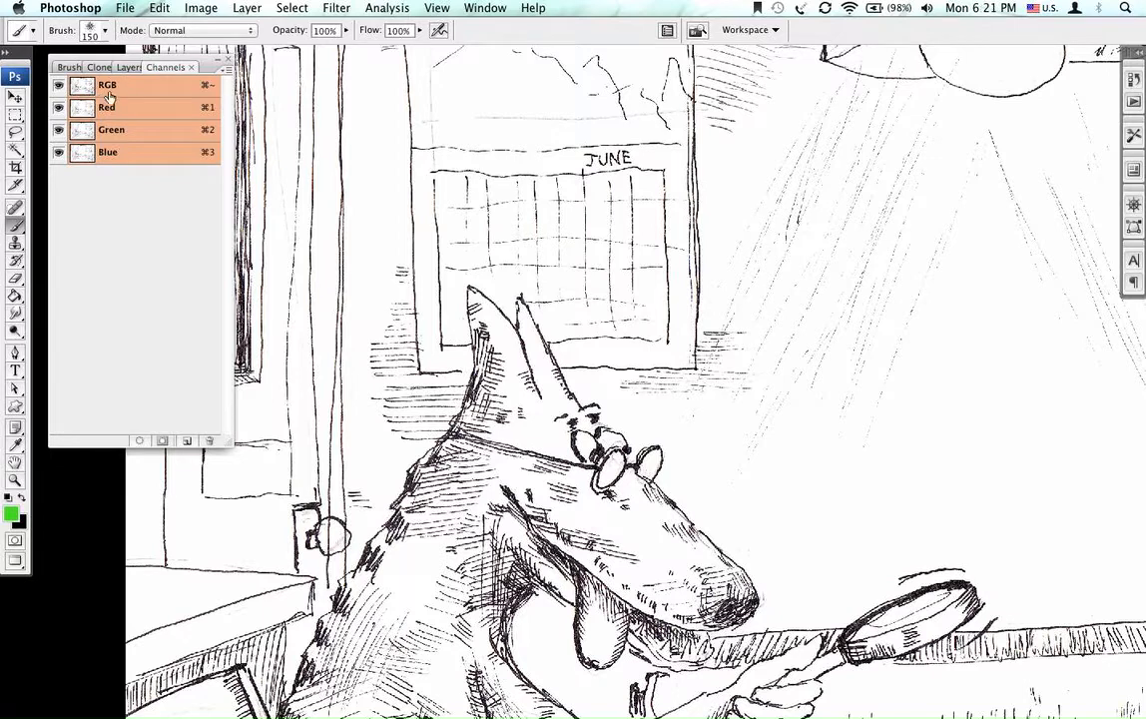
click(169, 154)
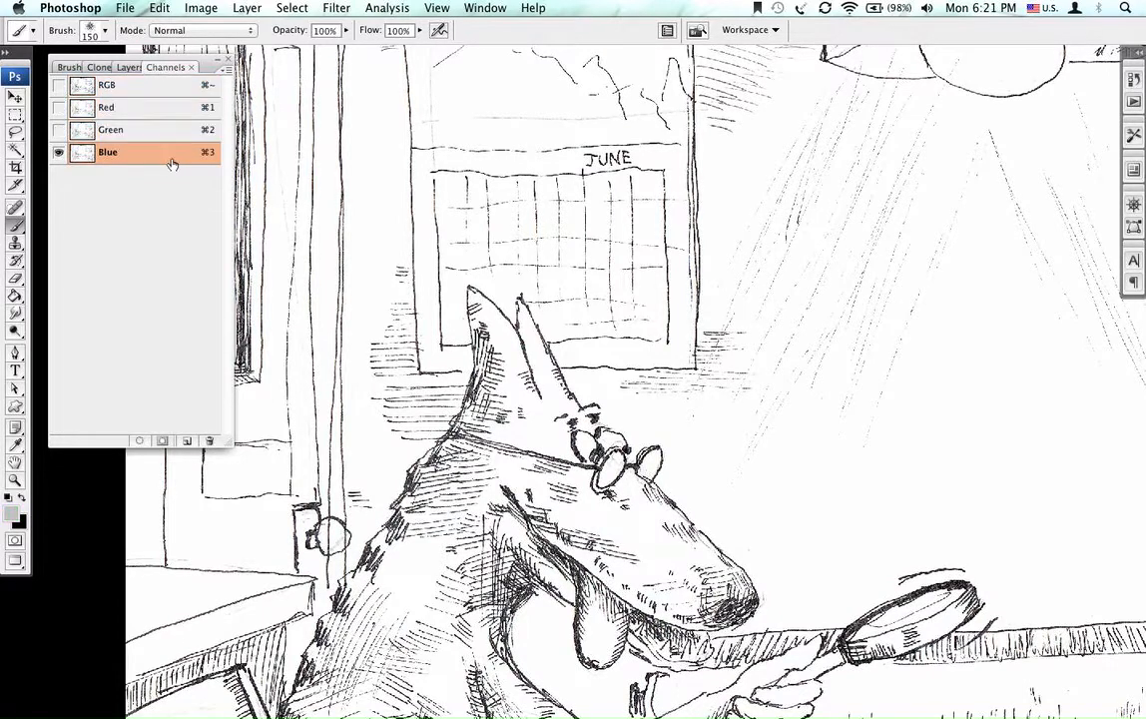
click(128, 131)
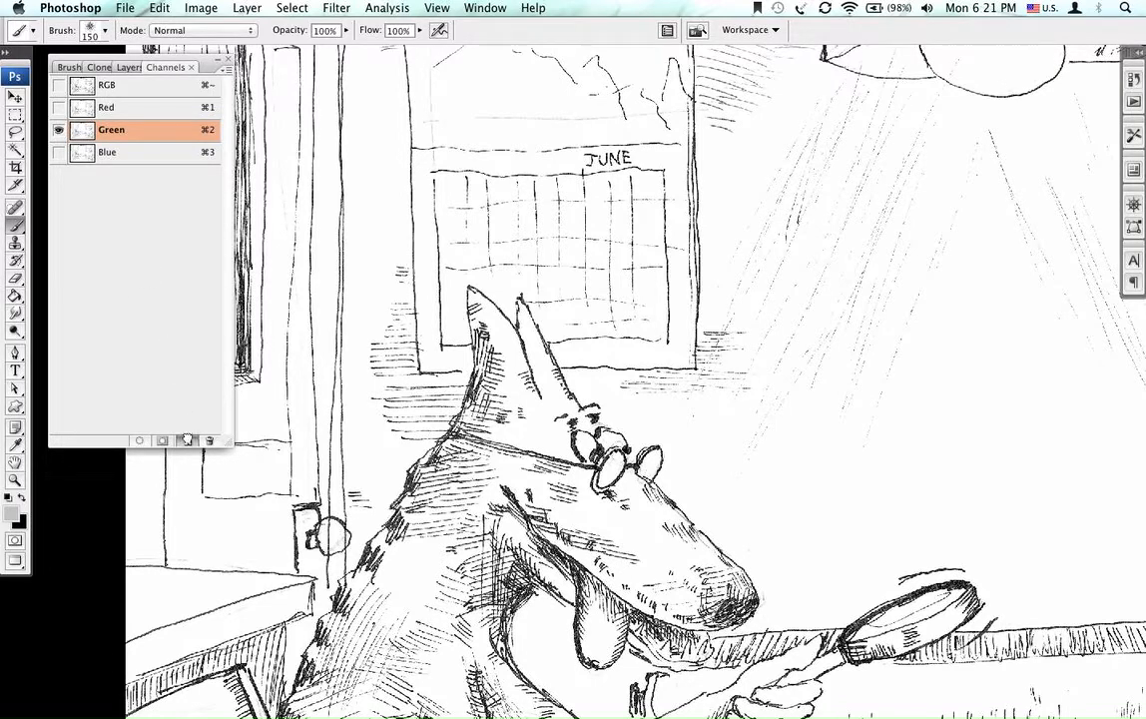
drag(184, 427, 187, 439)
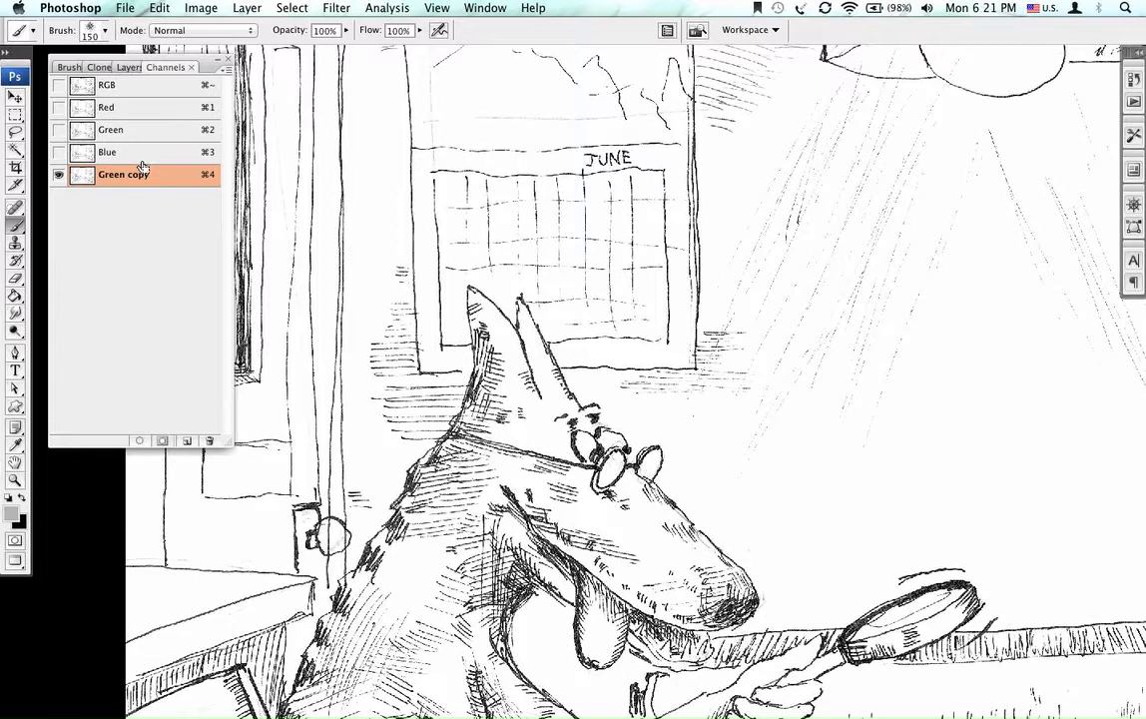
Darken the line art in the Green copy channel with Levels, setting the black input level to 104
key(super+l)
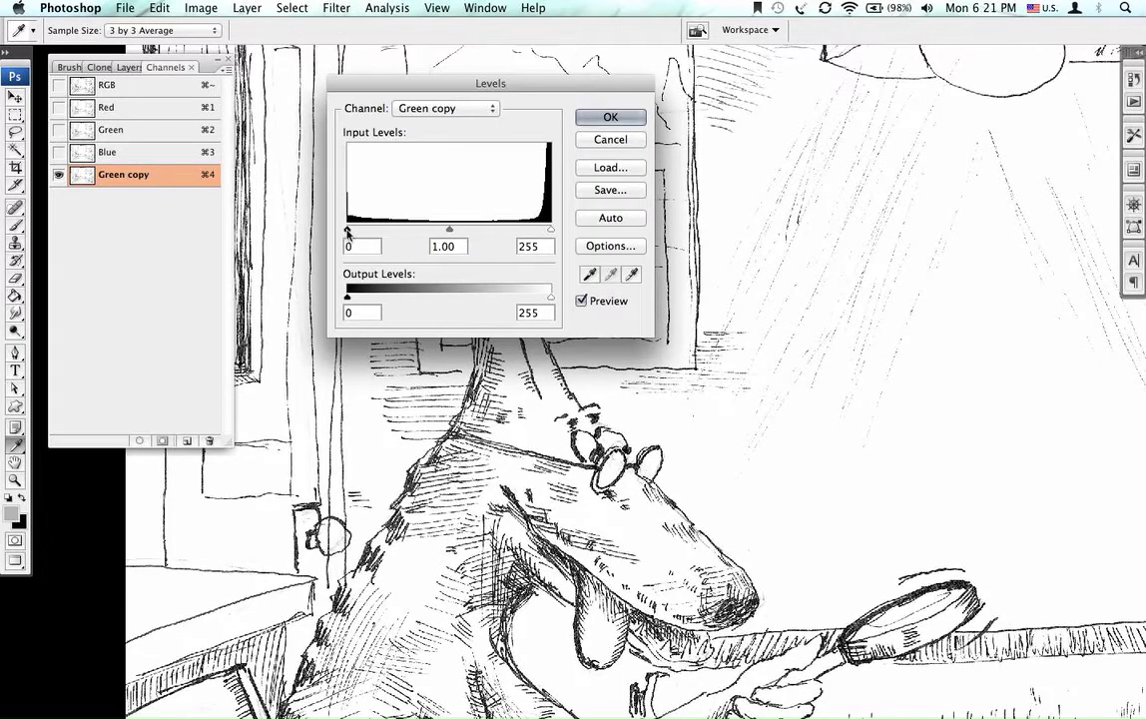
drag(354, 233, 418, 231)
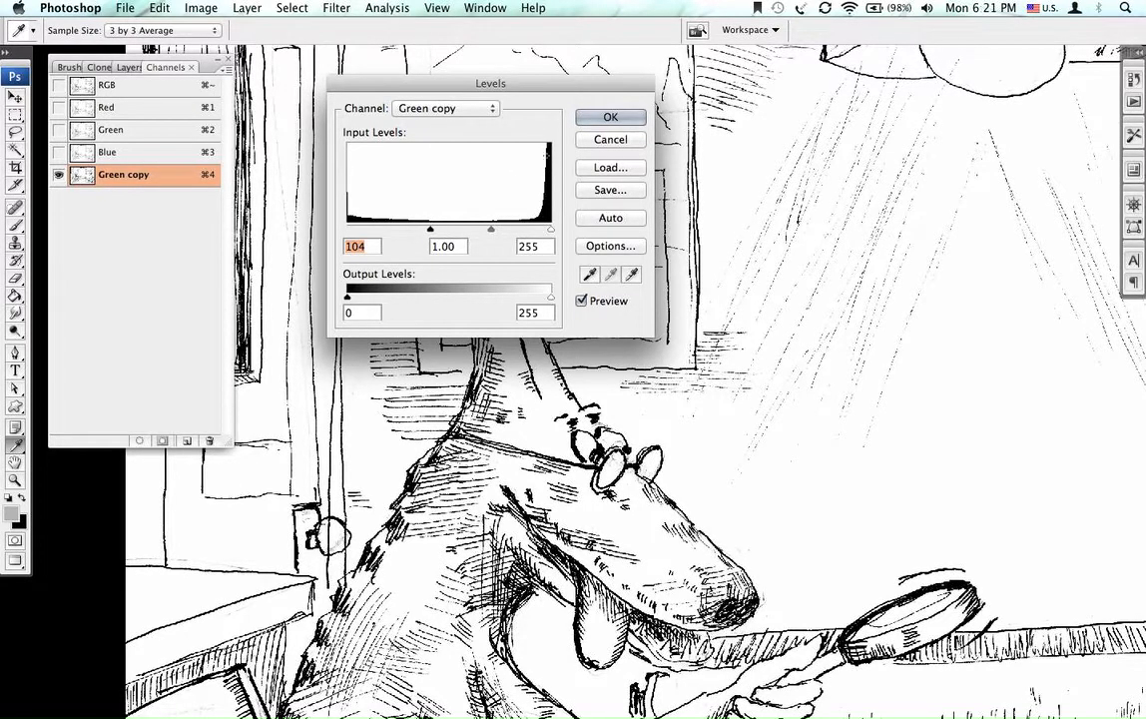
click(605, 118)
key(b)
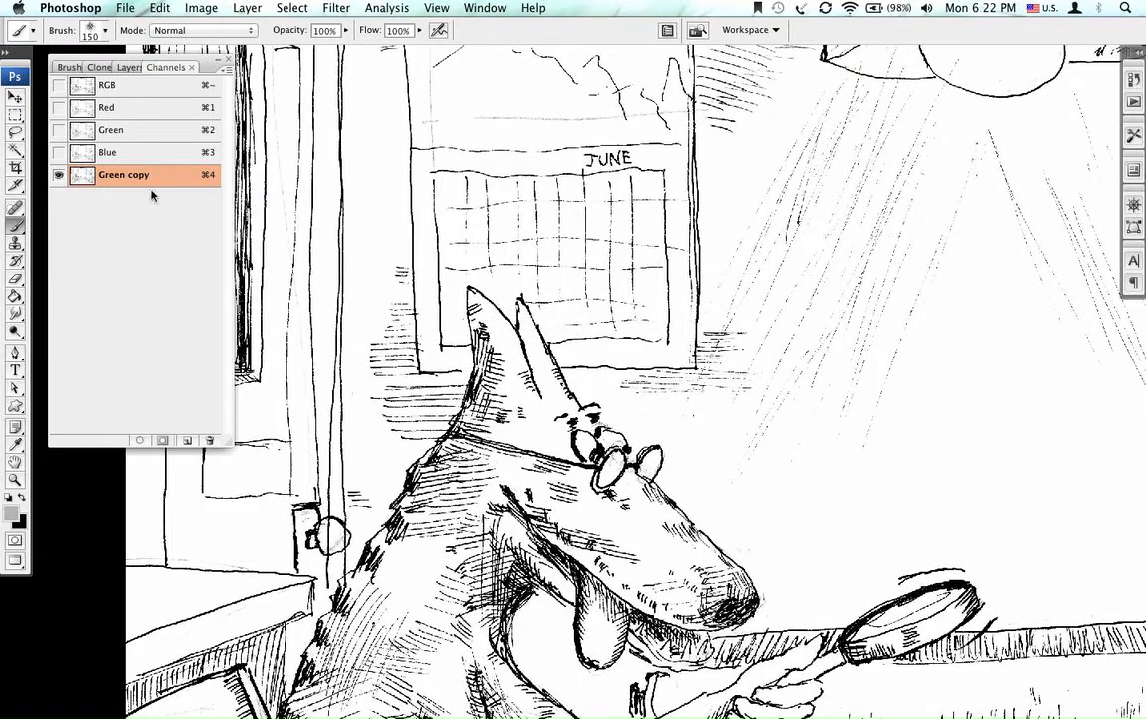
Load the line art of the Green copy channel as a selection and delete that channel from the RGB image
super+click(82, 176)
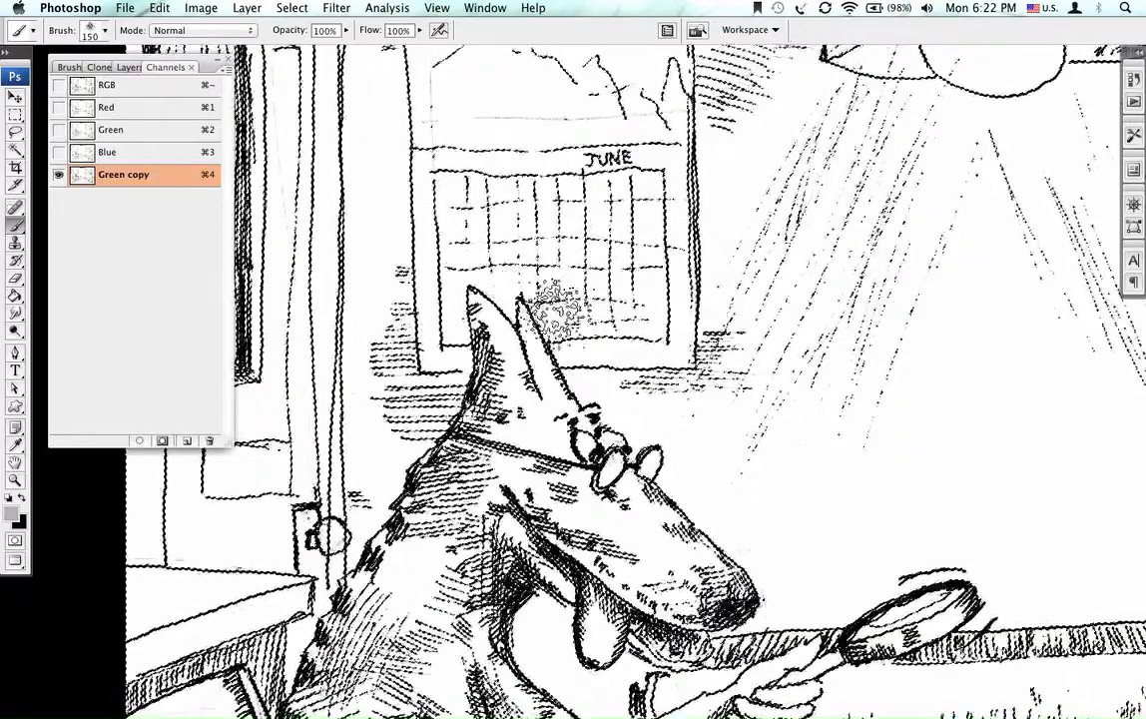
scroll(469, 267, down, 1)
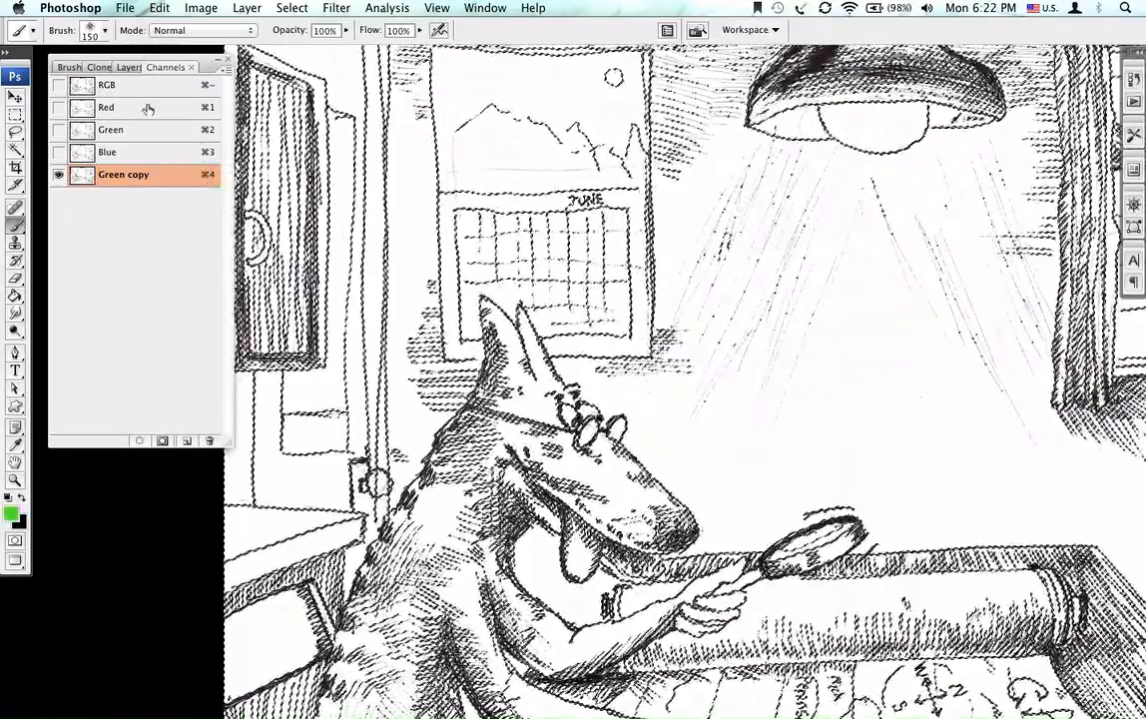
click(139, 90)
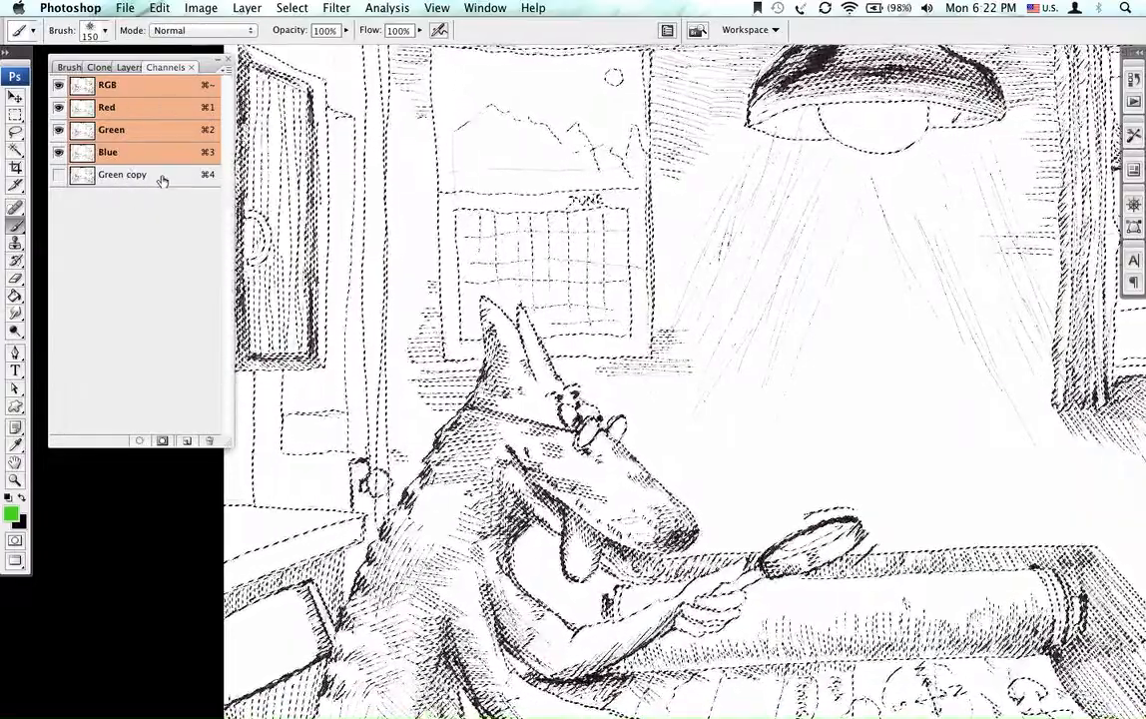
drag(161, 182, 143, 352)
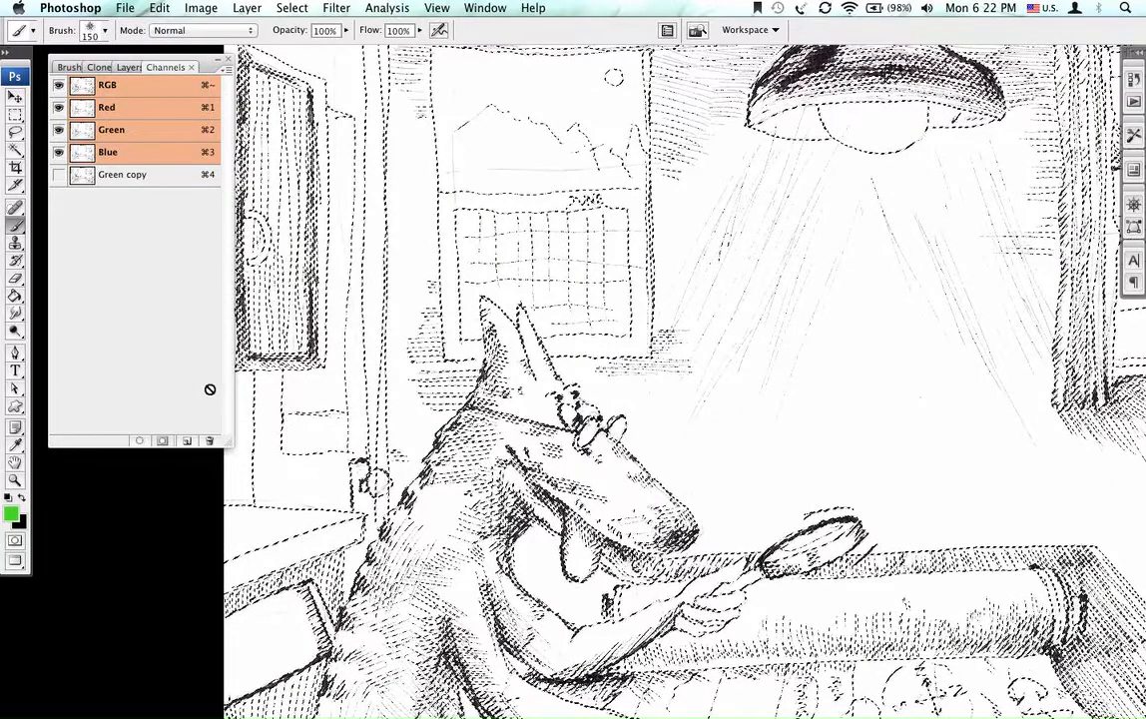
drag(207, 439, 207, 440)
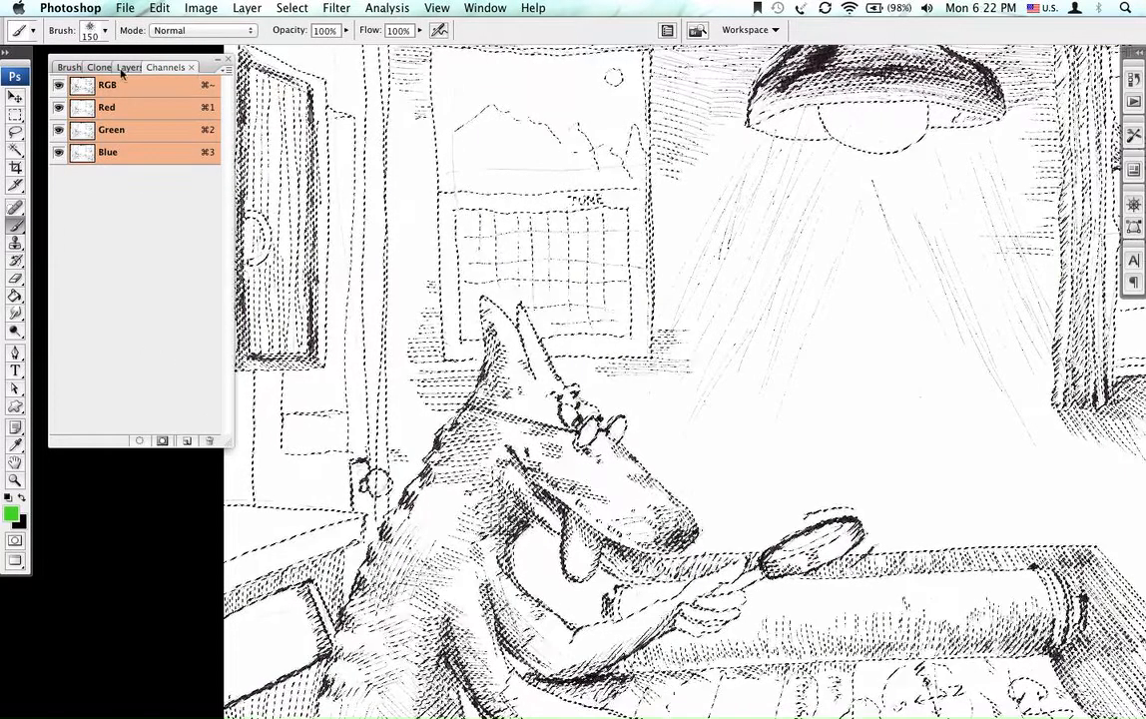
Add a new empty layer above the scanned drawing and hide the scanned Layer 0
click(129, 67)
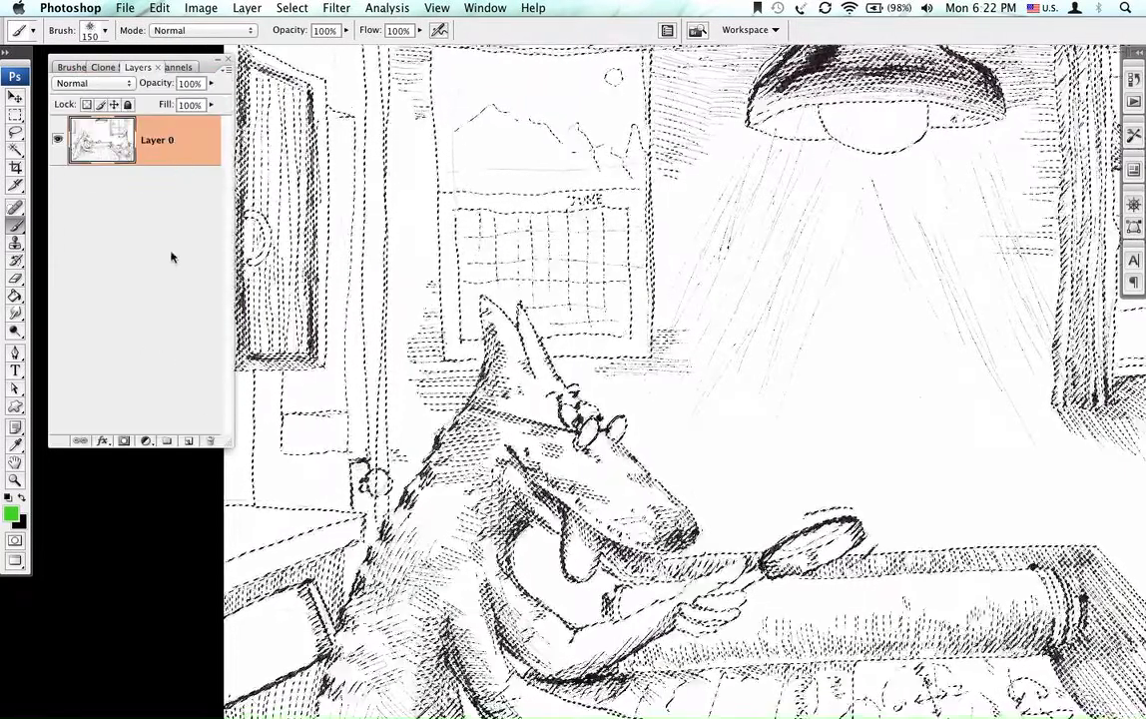
click(187, 440)
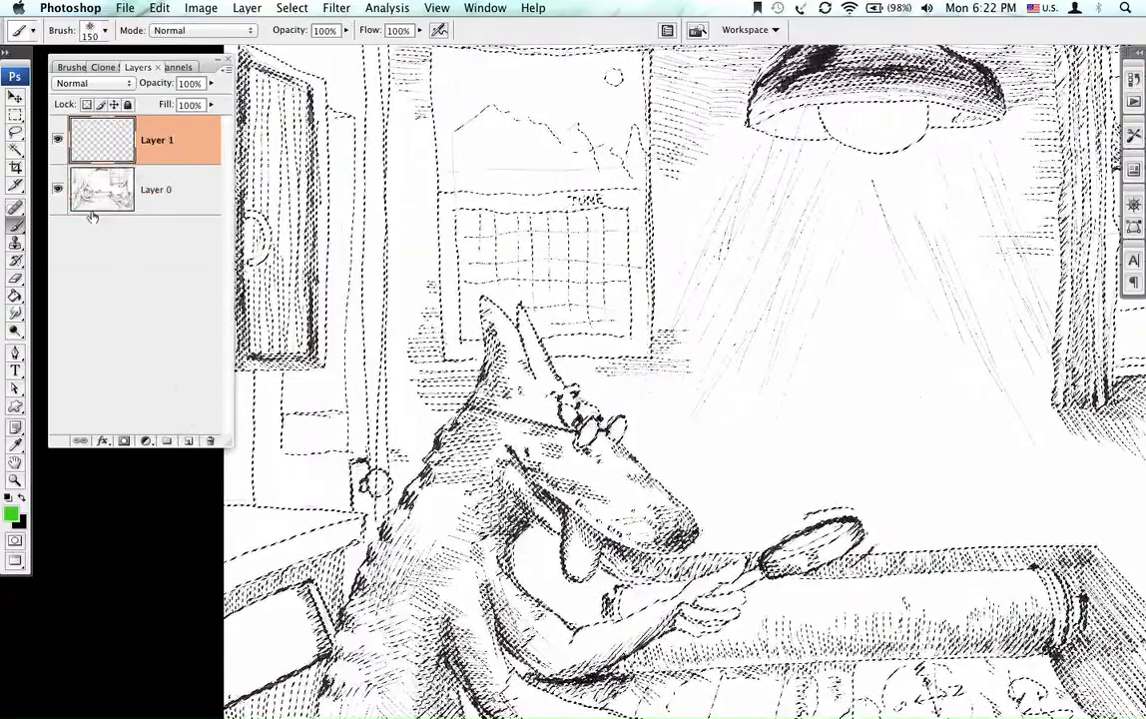
click(57, 189)
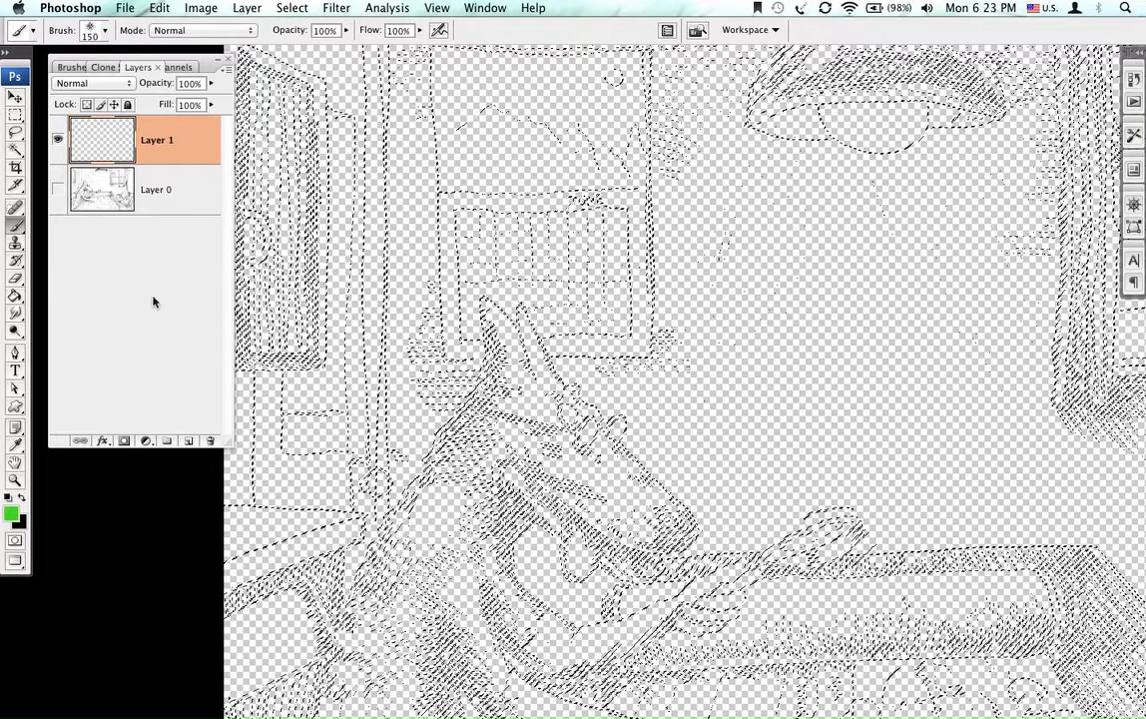
Fill the selected line art on Layer 1 with the default black foreground colour and deselect it
key(d)
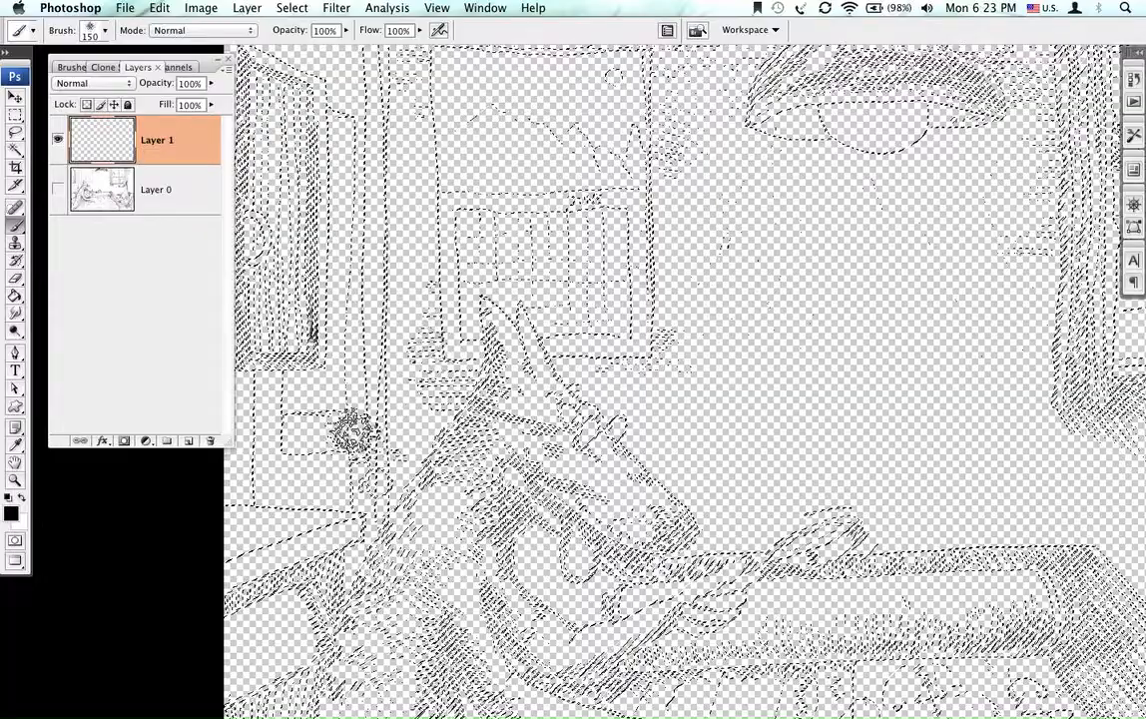
key(g)
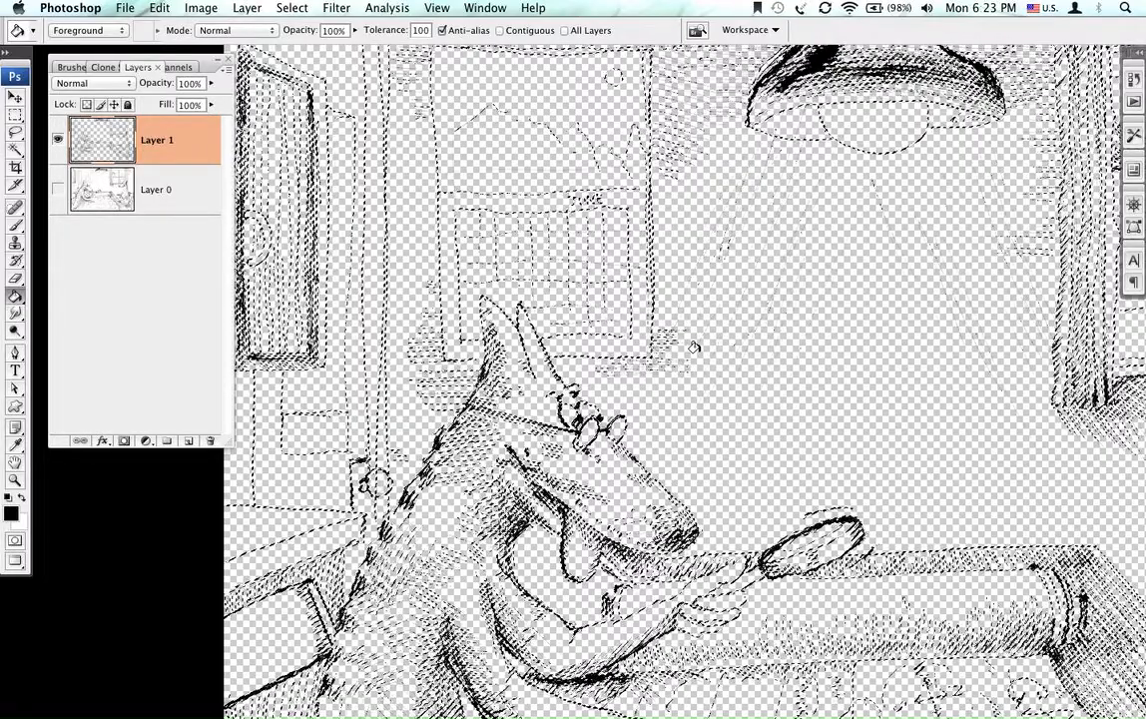
click(657, 317)
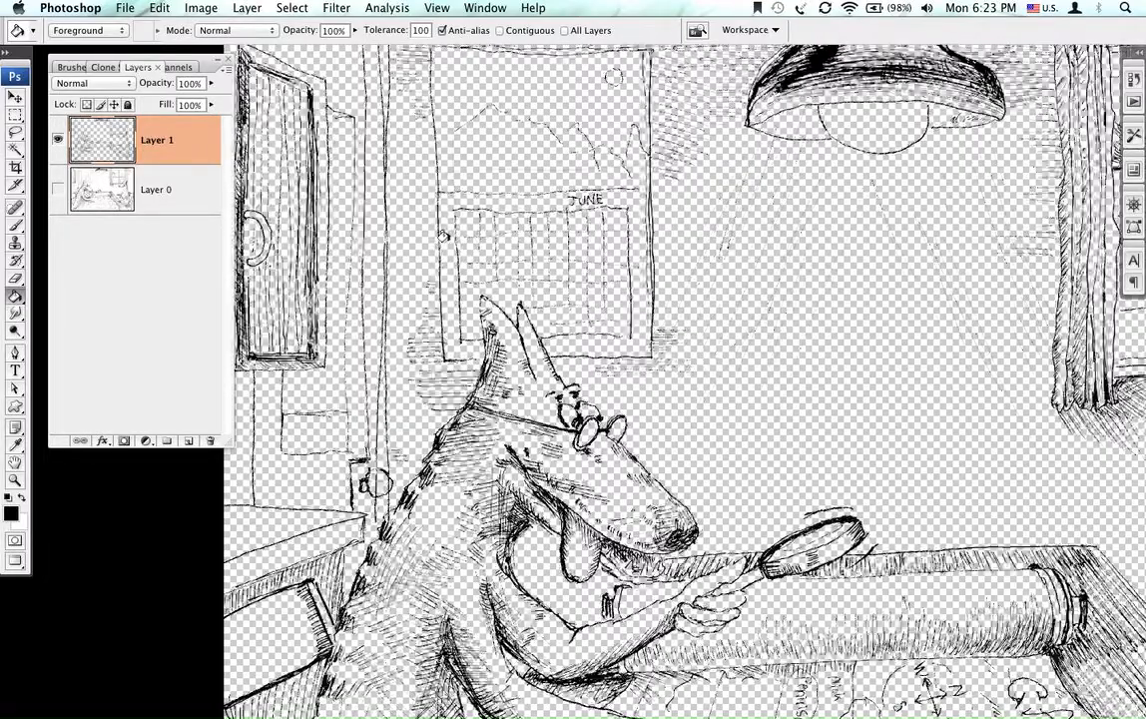
Add a new empty layer and place it directly below the line art on Layer 1
click(188, 441)
click(154, 192)
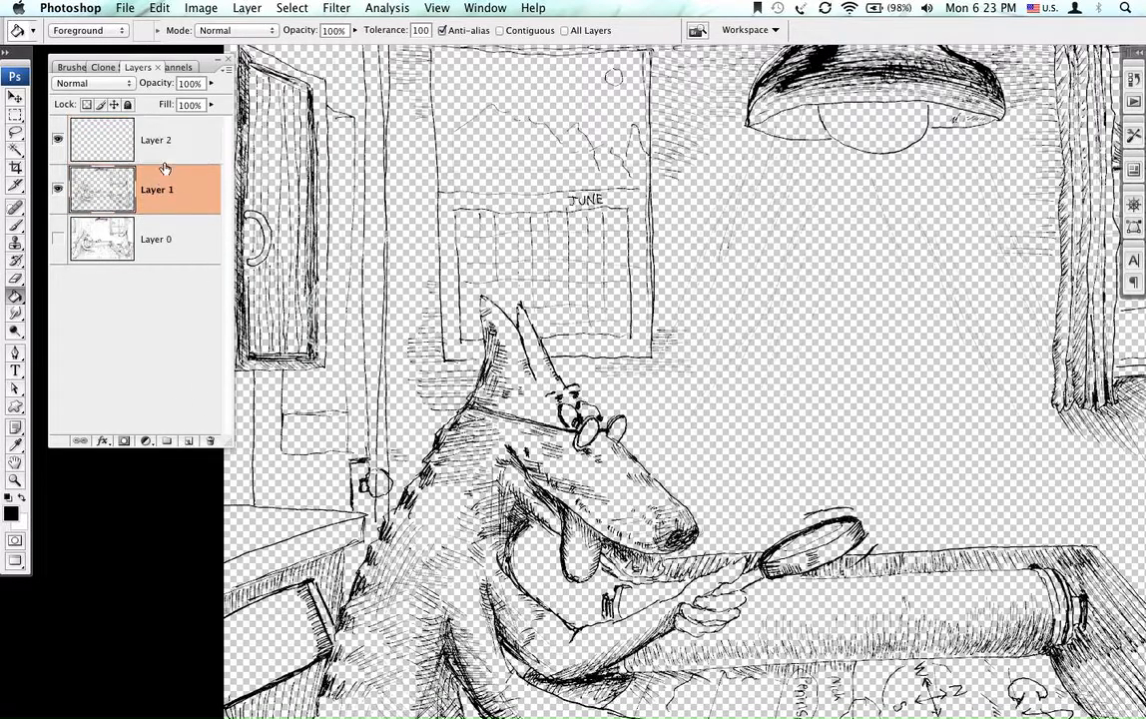
double_click(180, 141)
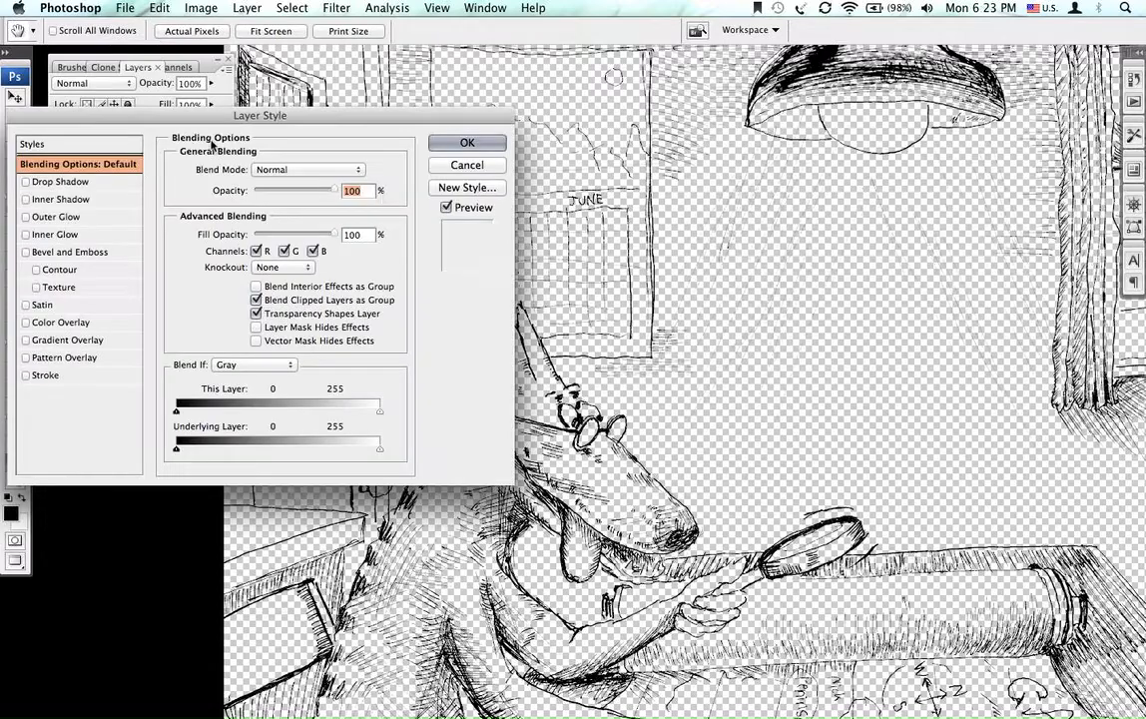
click(467, 166)
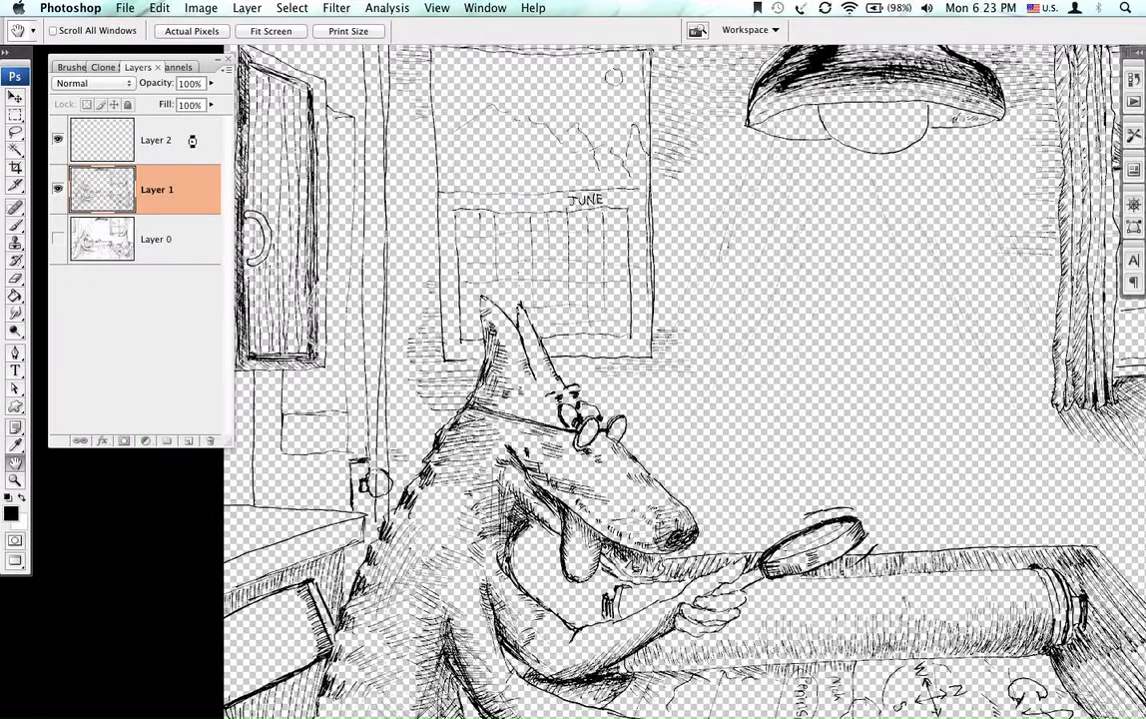
key(g)
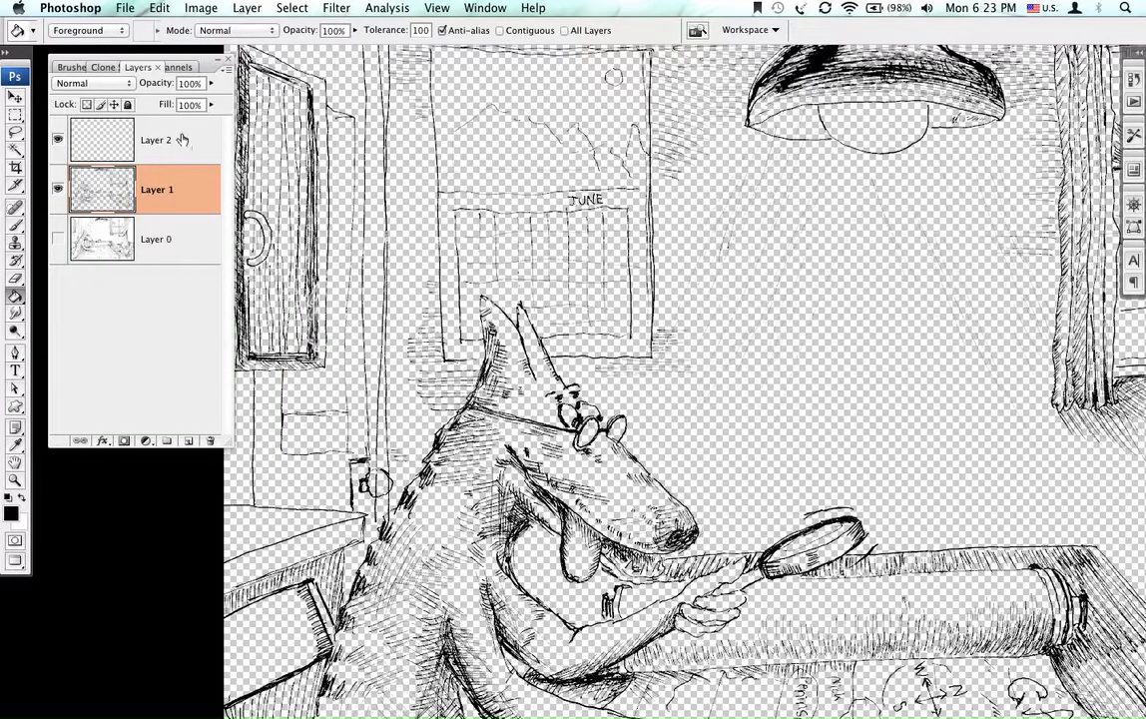
drag(178, 161, 163, 225)
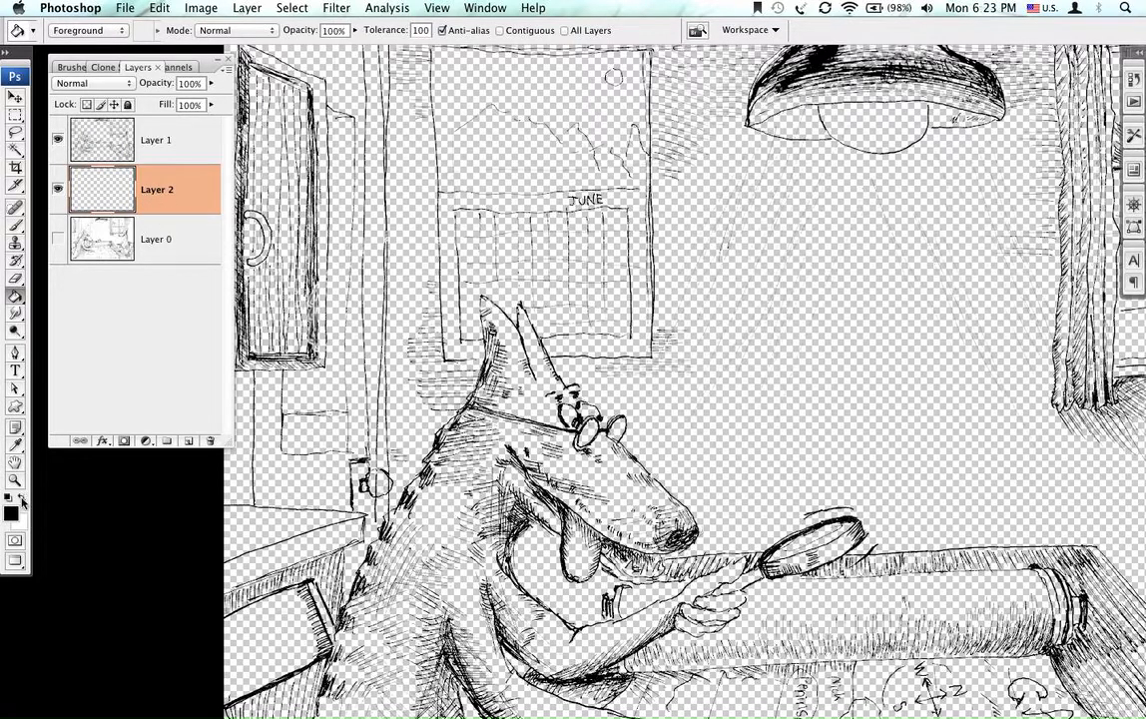
Fill Layer 2 with white and add three empty layers between it and the line art
click(22, 498)
click(668, 230)
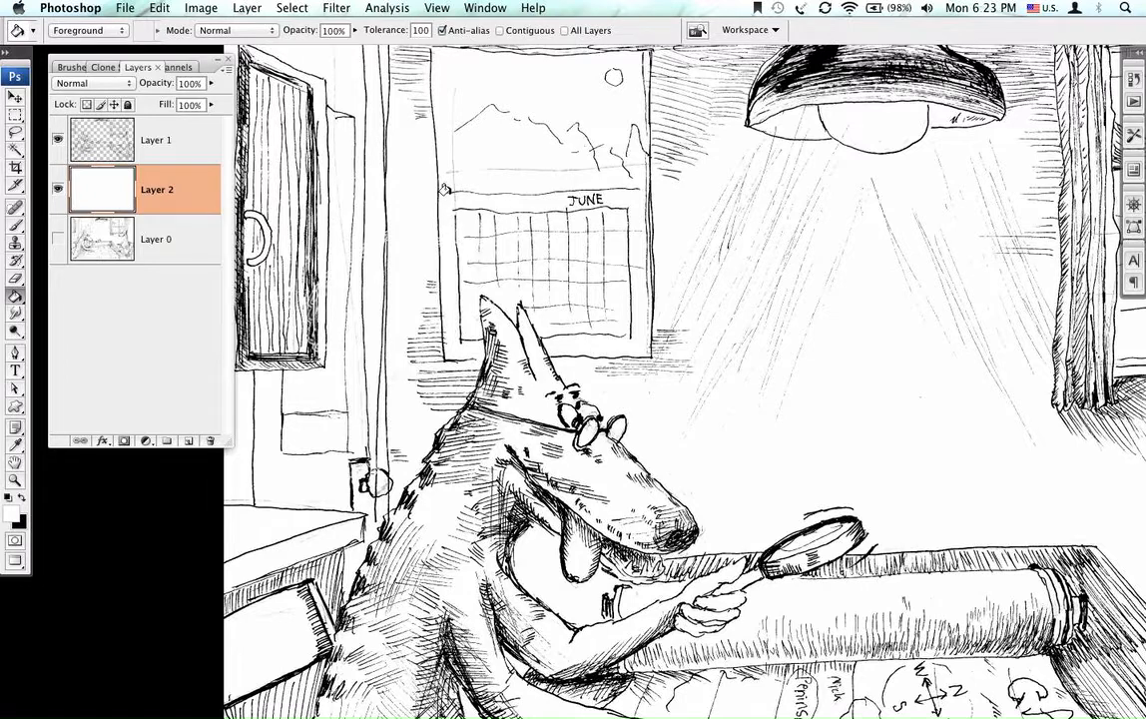
click(189, 440)
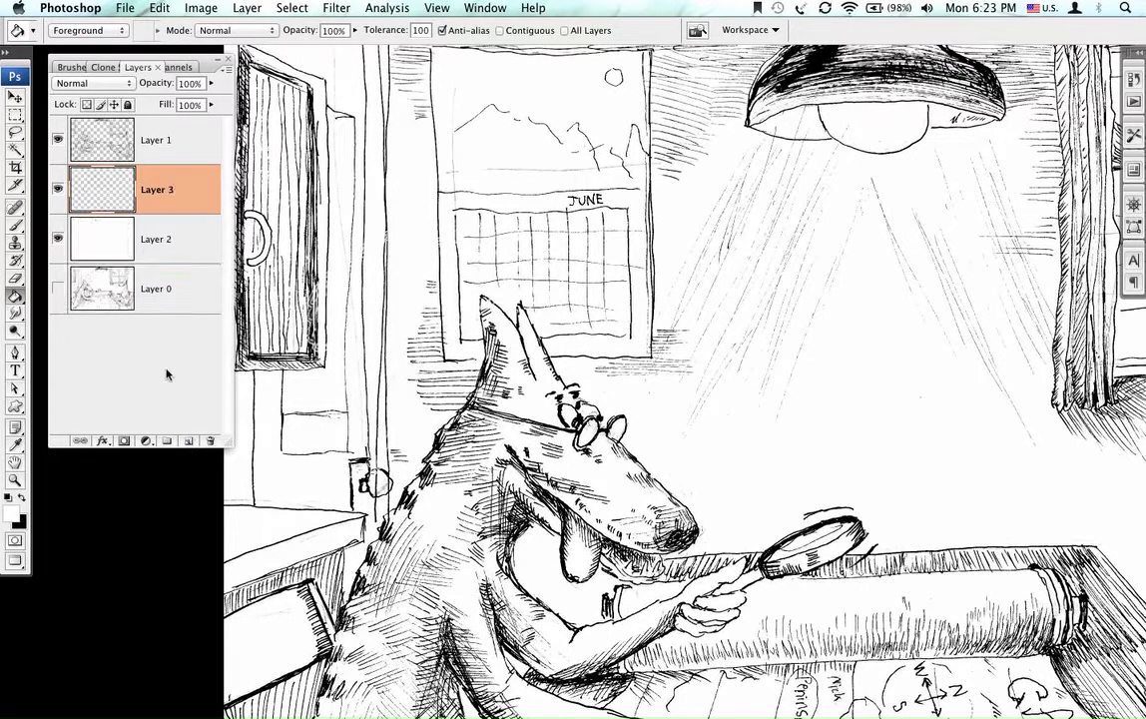
click(188, 441)
click(187, 441)
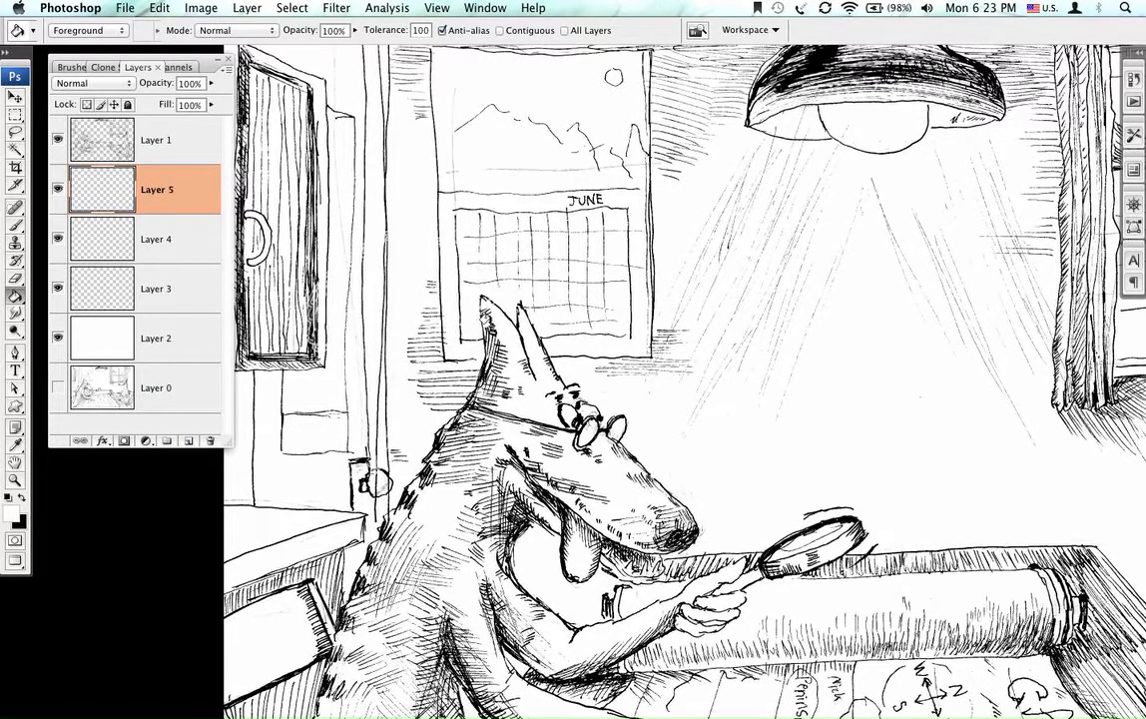
Examine the extracted line art up close around the light rays, the calendar and the wolf's head
key(b)
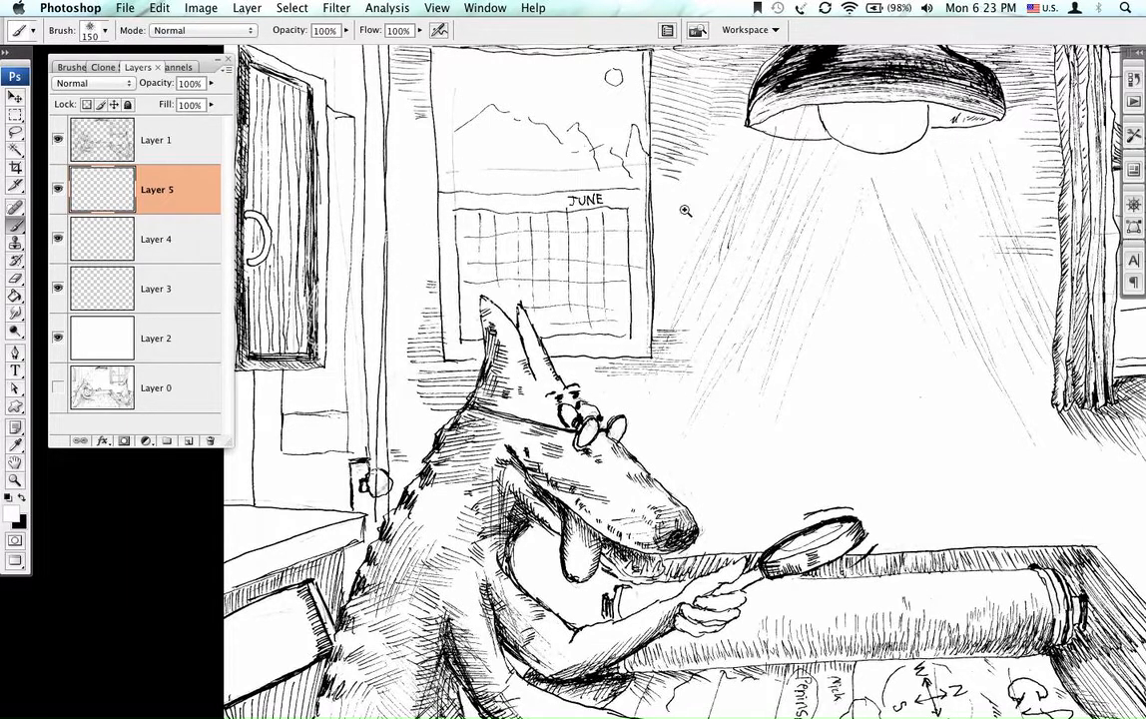
click(748, 267)
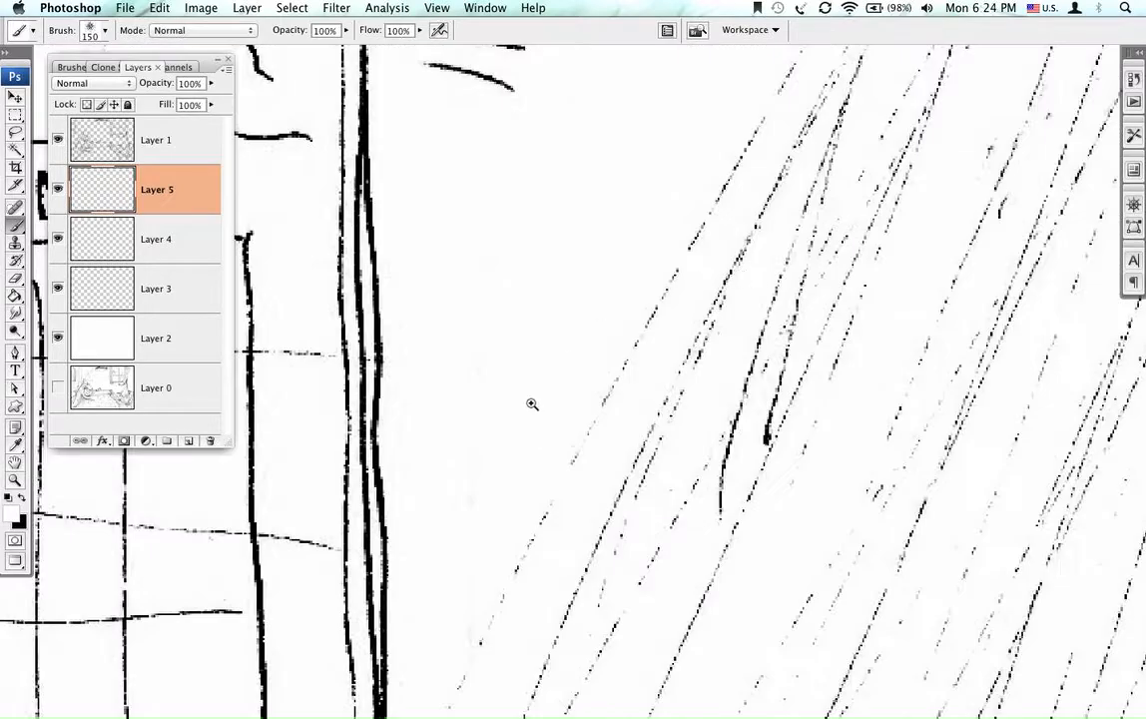
drag(506, 399, 813, 381)
drag(499, 334, 922, 350)
drag(432, 338, 860, 255)
alt+click(611, 297)
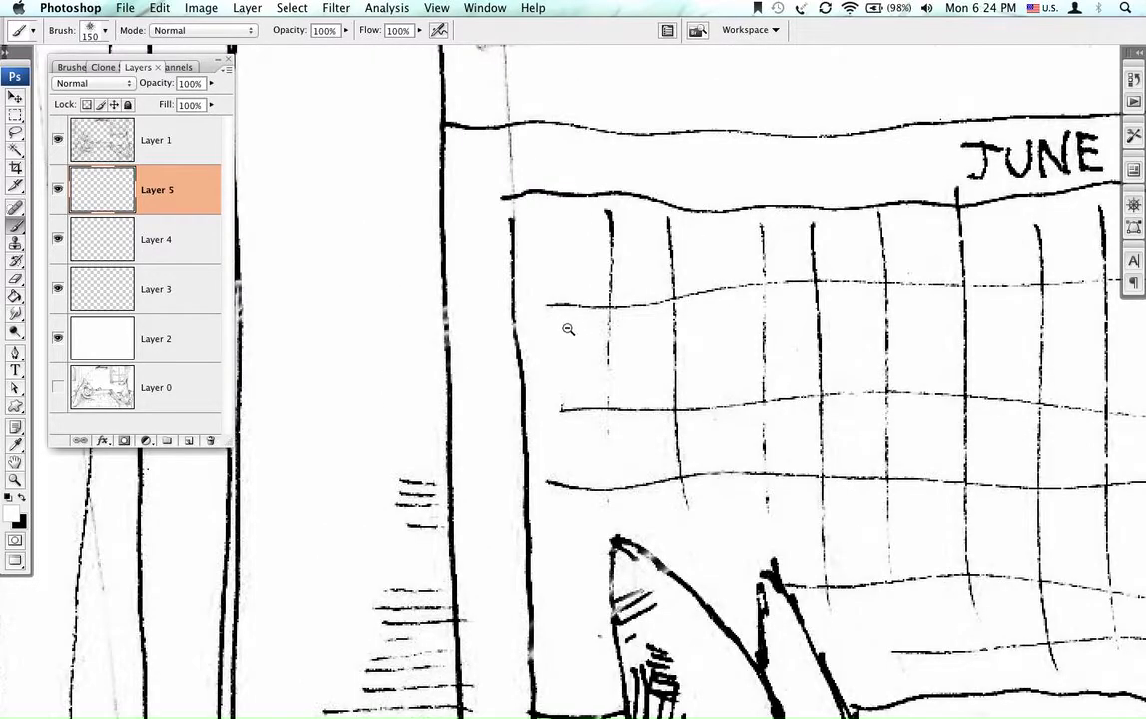
alt+click(568, 328)
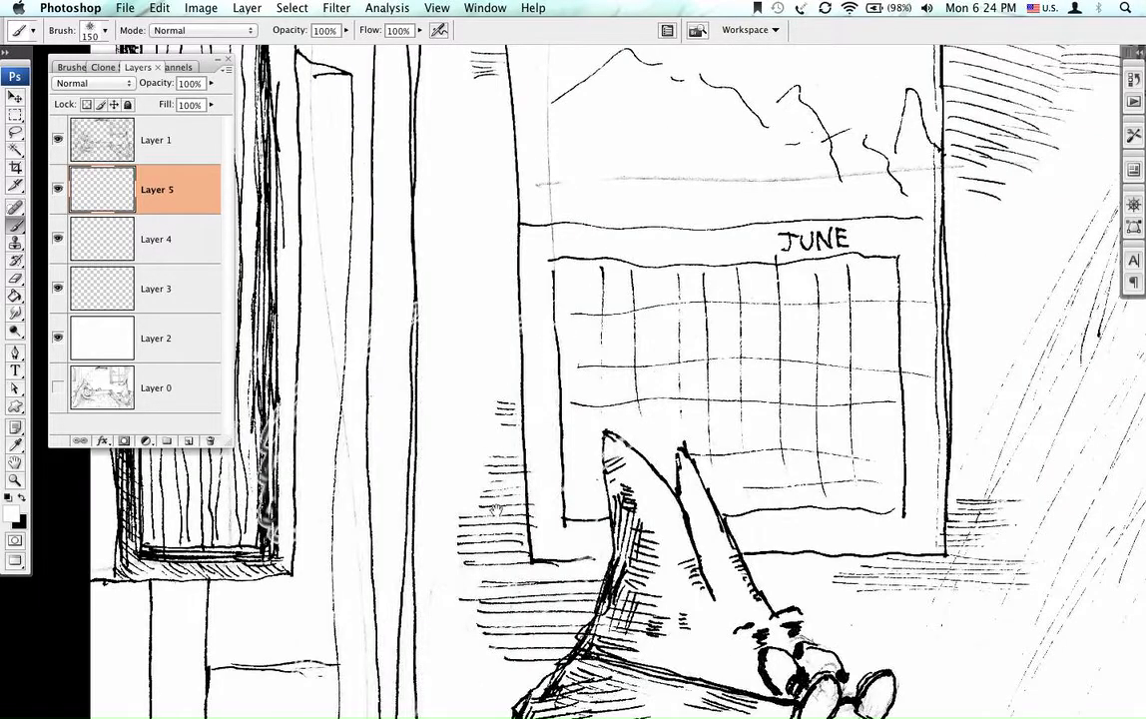
drag(502, 509, 552, 119)
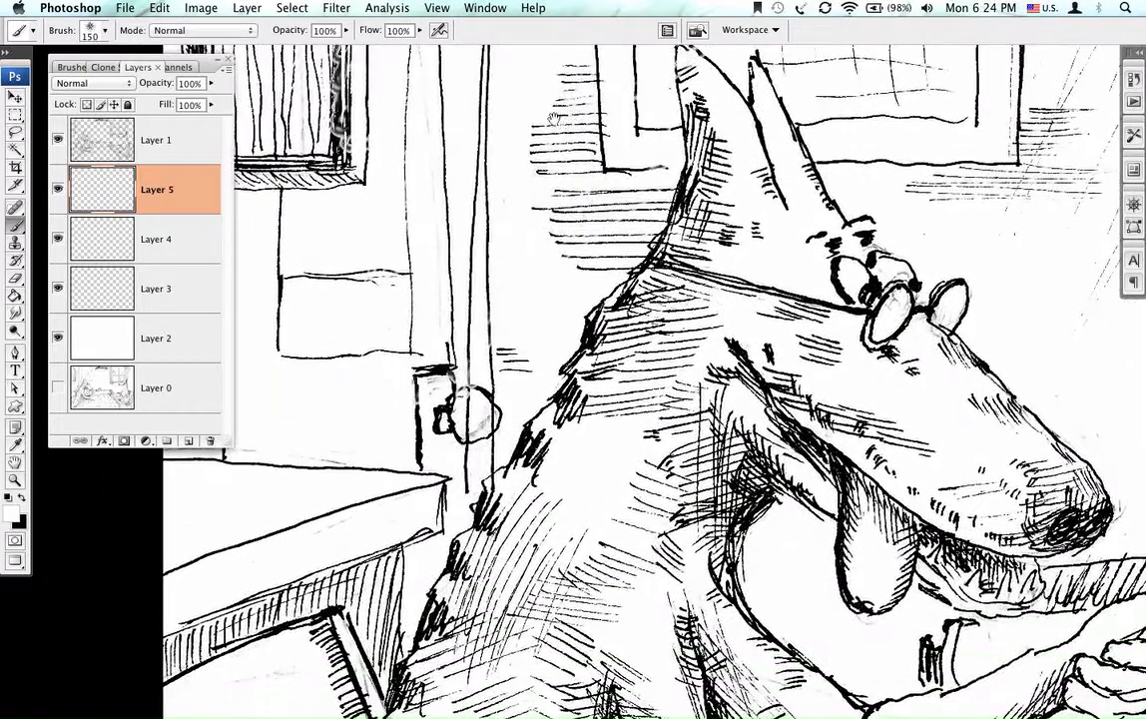
Erase the stray marks inside the doorknob on Layer 1 with the Eraser at a size of 40
click(172, 150)
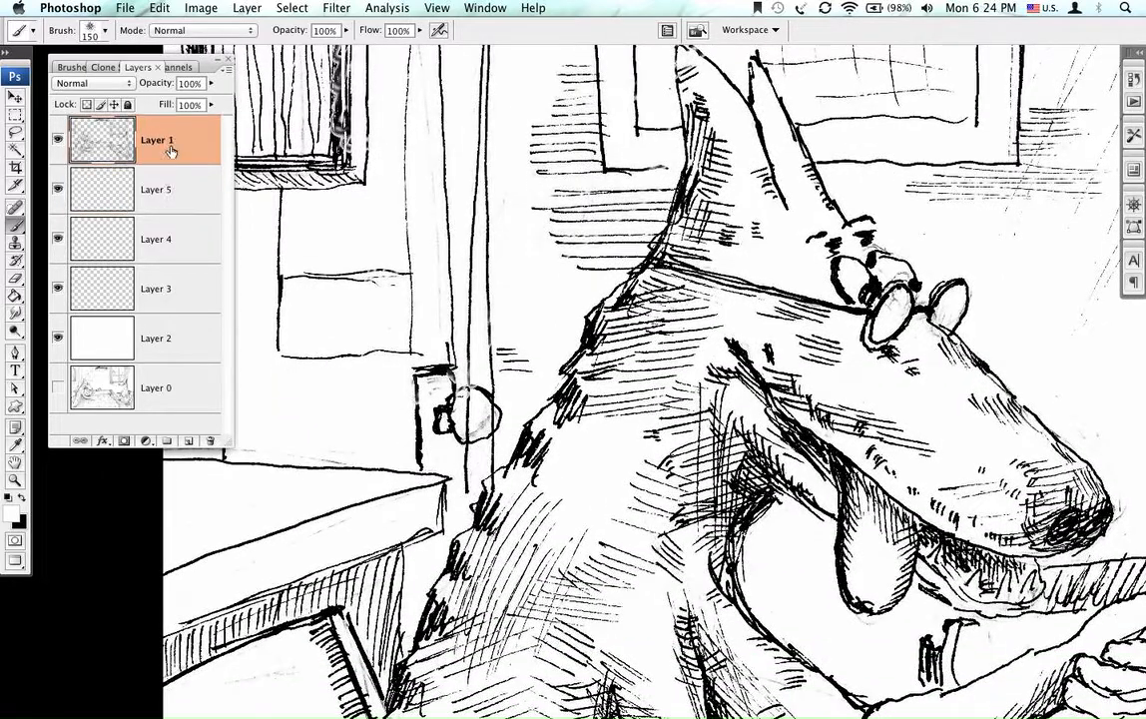
click(15, 279)
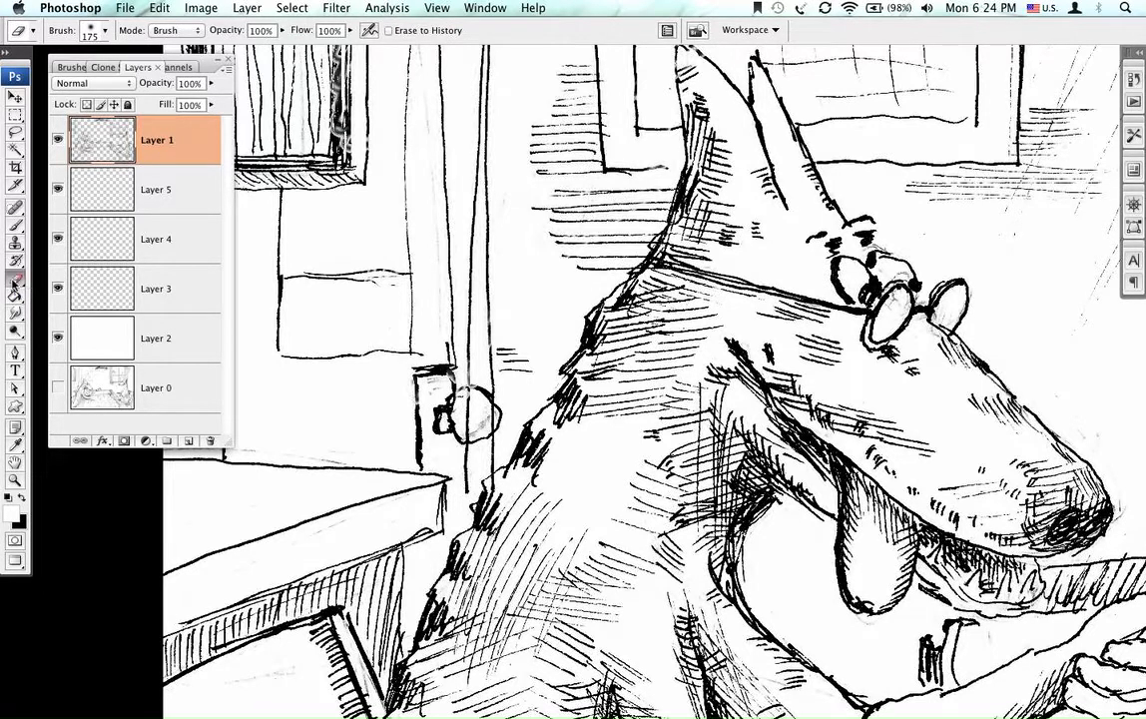
key(bracketleft)
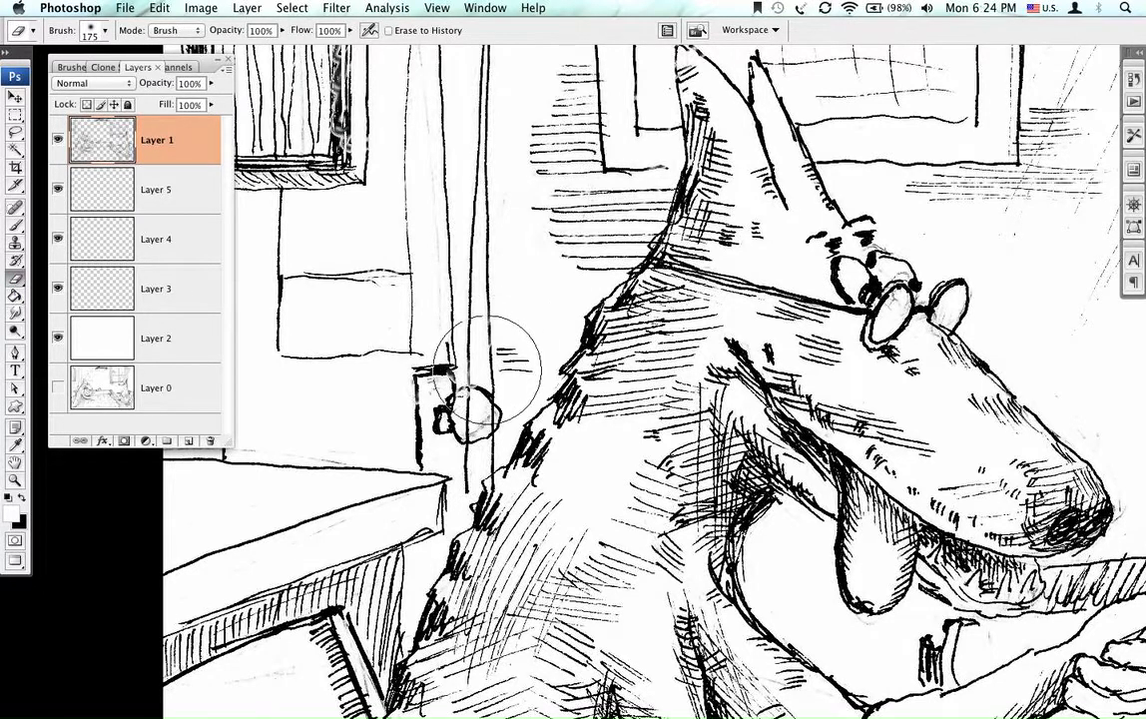
key(bracketleft)
key(bracketleft)
key(bracketleft)
key(bracketleft)
key(bracketleft)
key(bracketleft)
key(bracketleft)
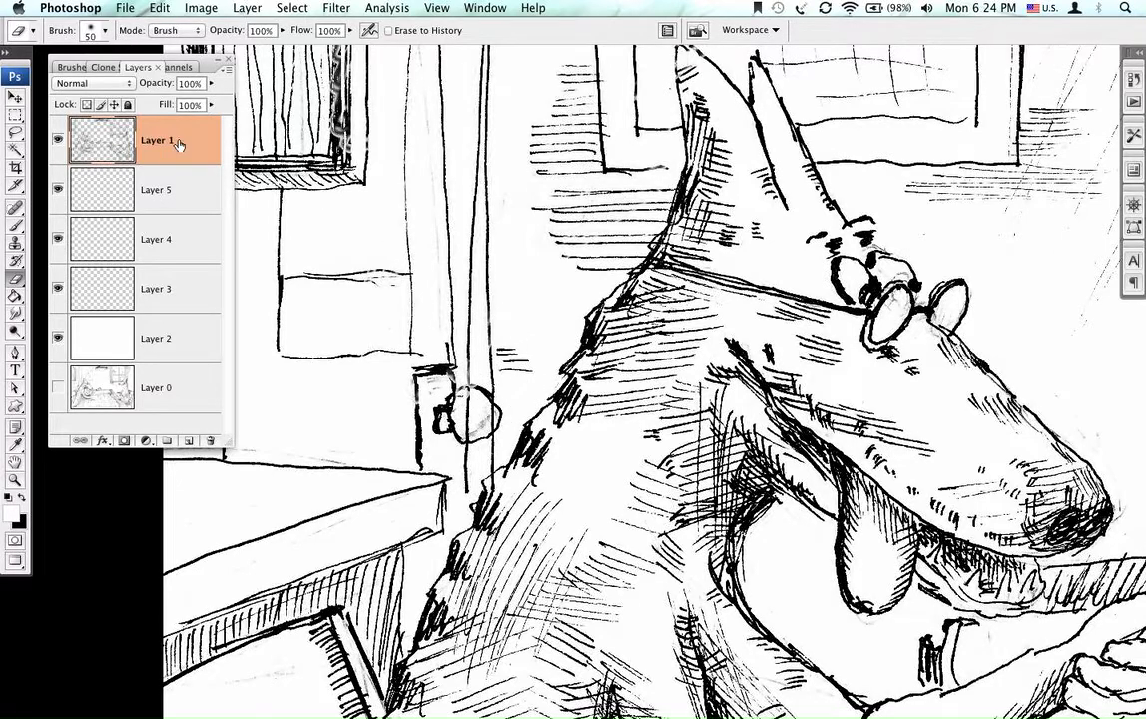
key(bracketleft)
drag(466, 422, 474, 414)
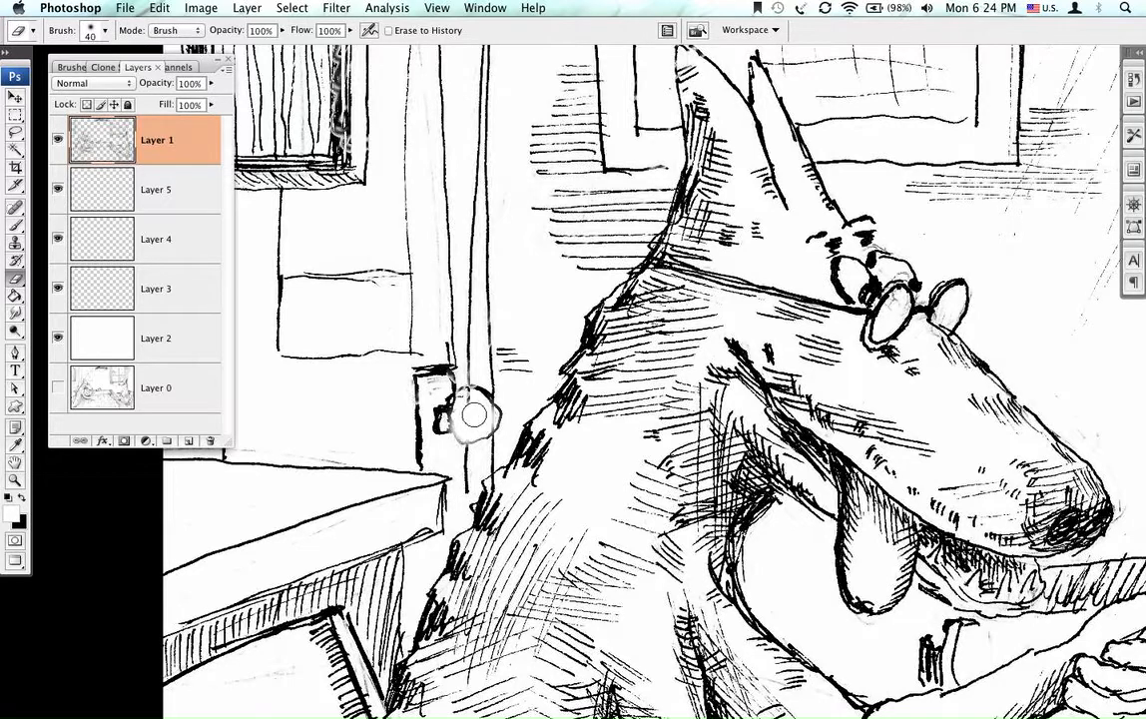
Finish cleaning the doorknob on Layer 1 with a hard-edged eraser tip and reduce the eraser size to 8
click(104, 36)
drag(14, 133, 230, 114)
click(365, 227)
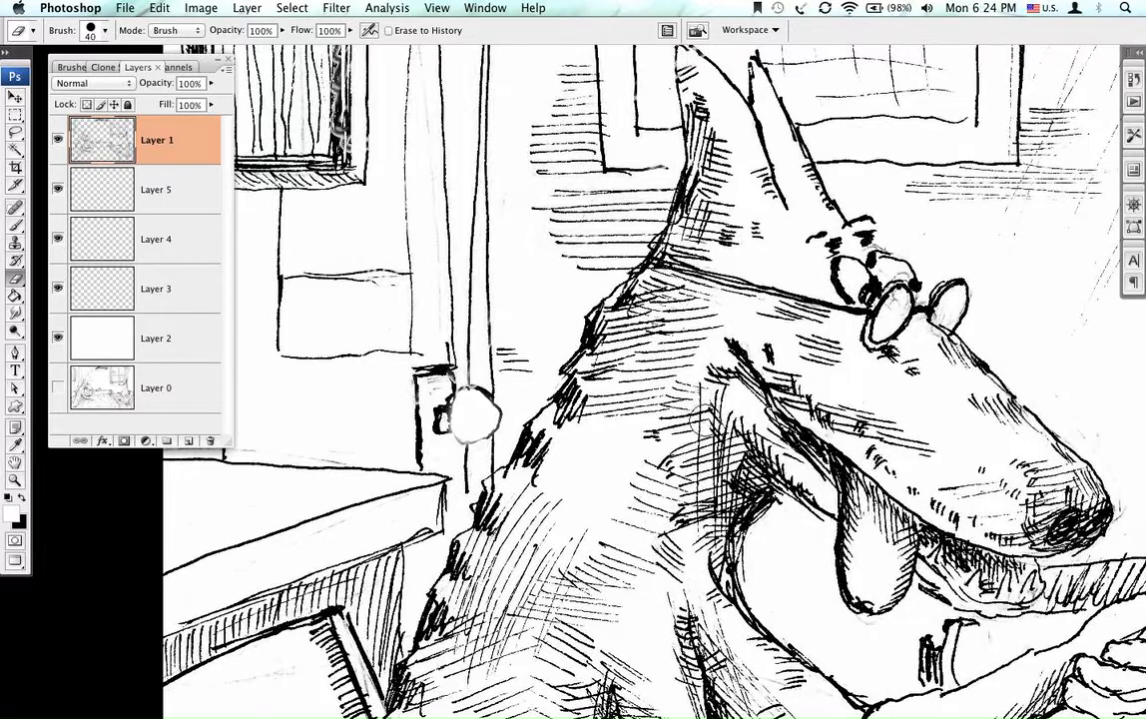
key(bracketleft)
key(bracketleft)
key(bracketleft)
key(bracketleft)
key(bracketleft)
key(bracketleft)
key(bracketleft)
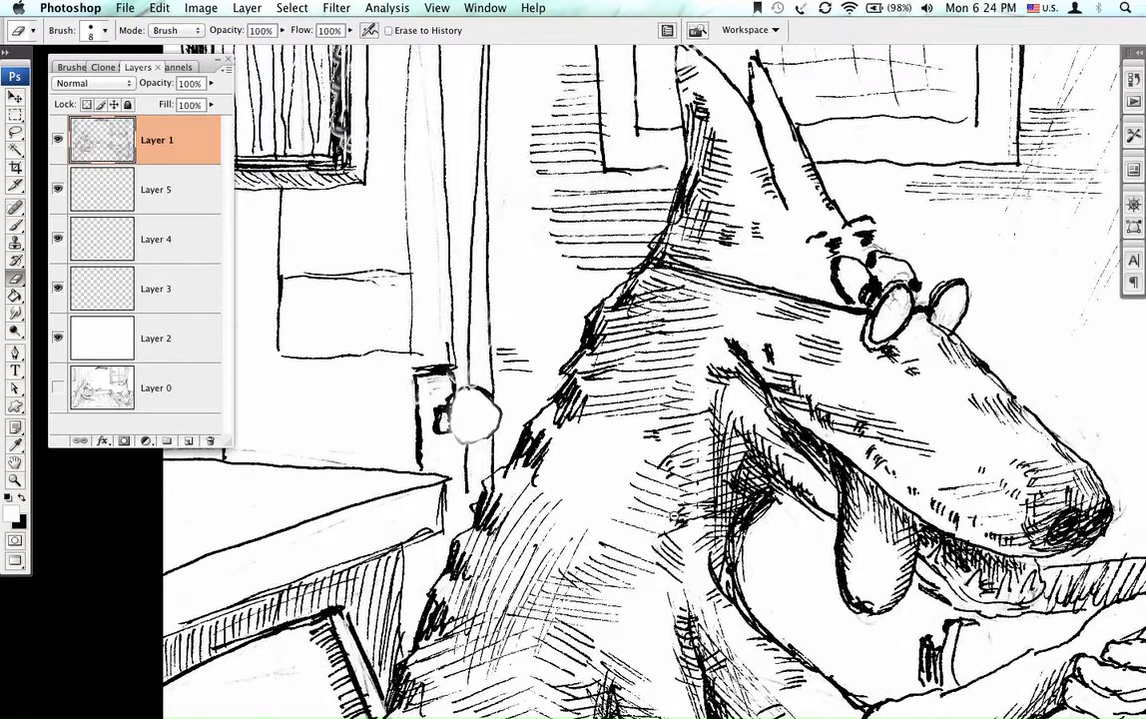
Examine the rest of the line art, including the lamp and window areas, and the drawing as a whole
scroll(660, 507, down, 1)
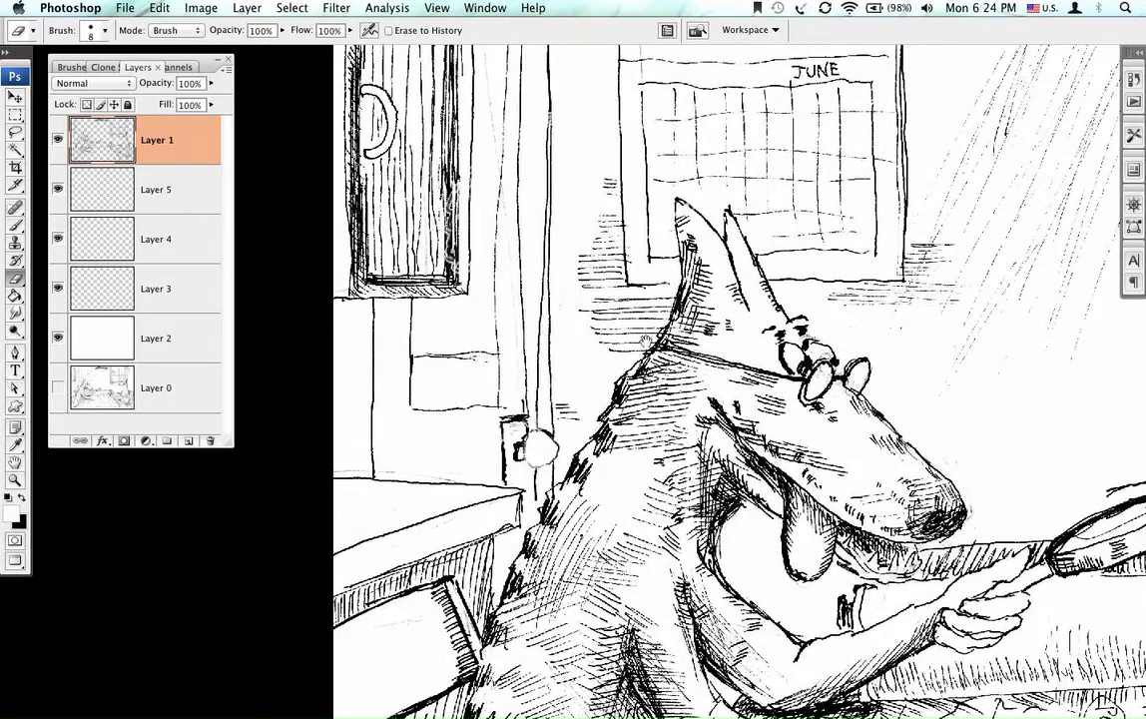
drag(552, 242, 568, 428)
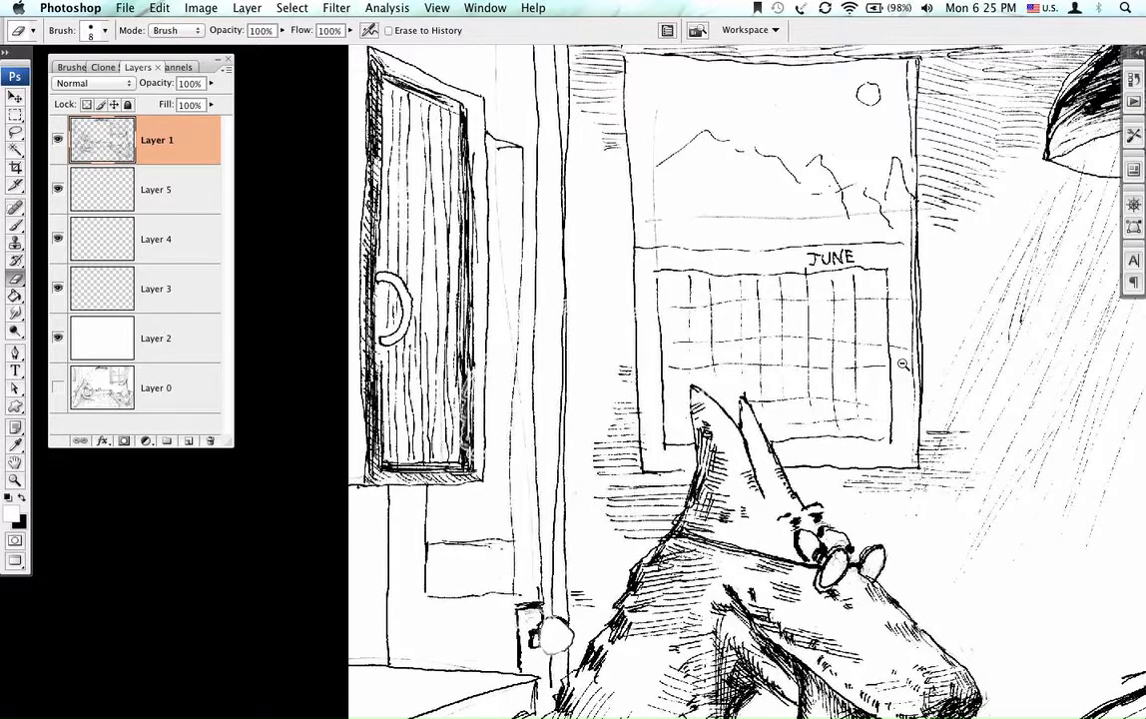
alt+click(926, 365)
drag(941, 435, 642, 199)
drag(836, 474, 712, 290)
drag(986, 205, 623, 539)
drag(667, 344, 659, 490)
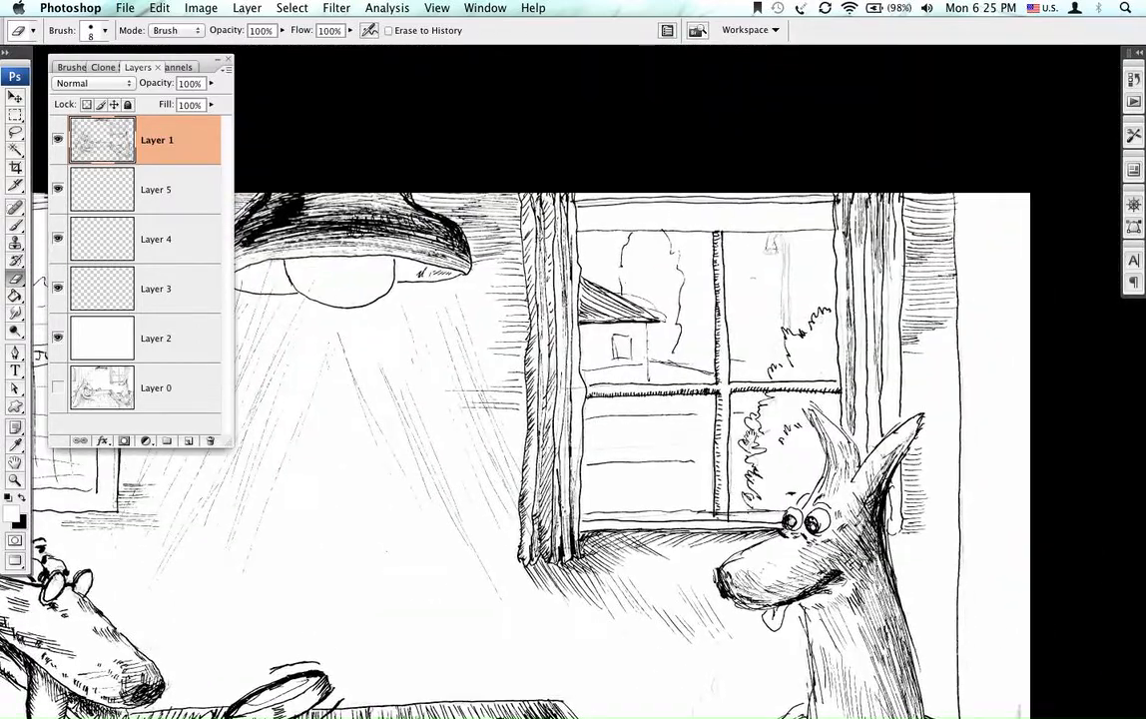
alt+click(445, 291)
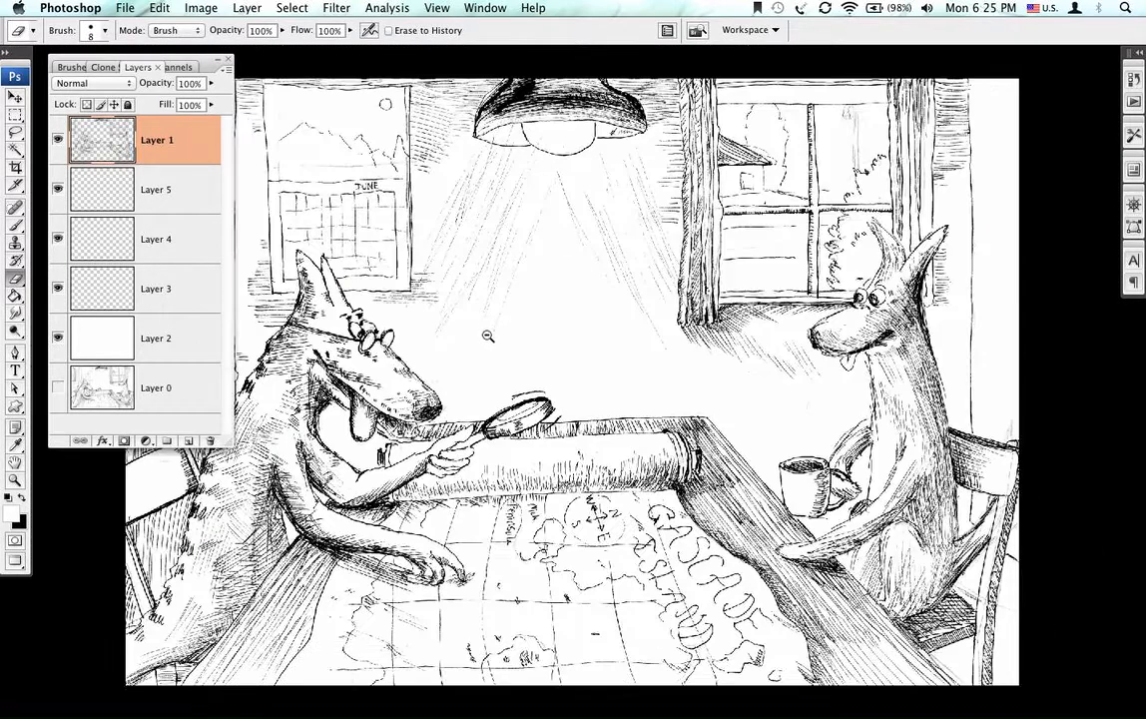
drag(450, 336, 529, 312)
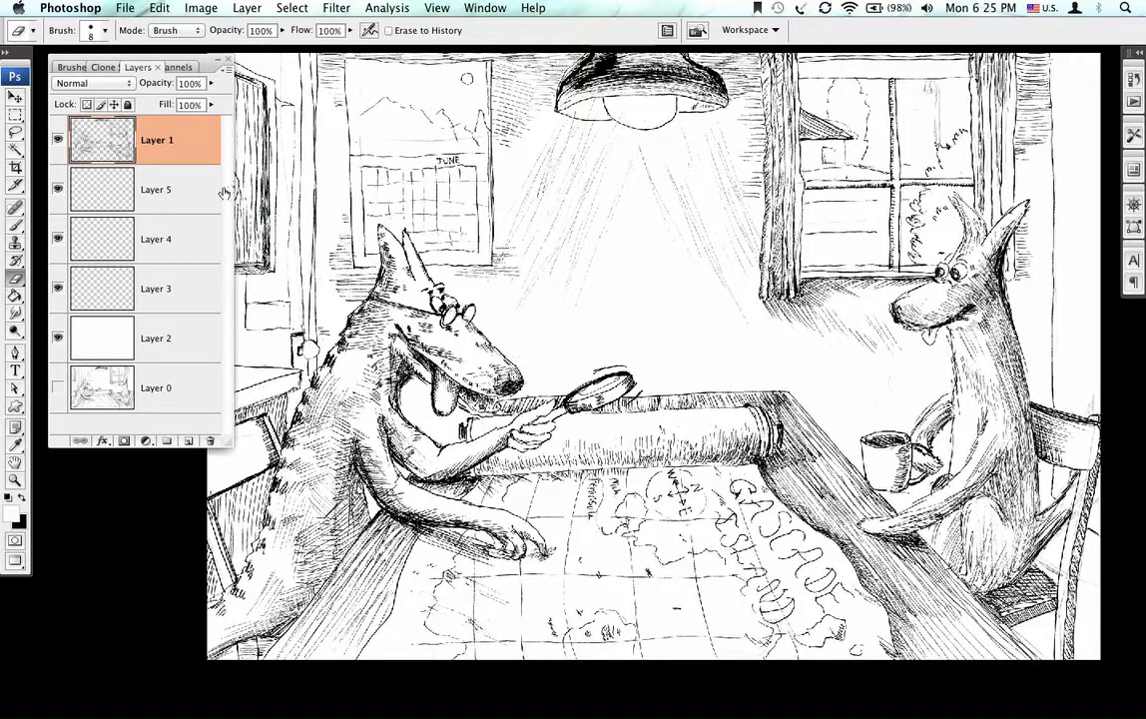
Make Layer 3 active and set the foreground colour to a medium green with hue 104
click(189, 290)
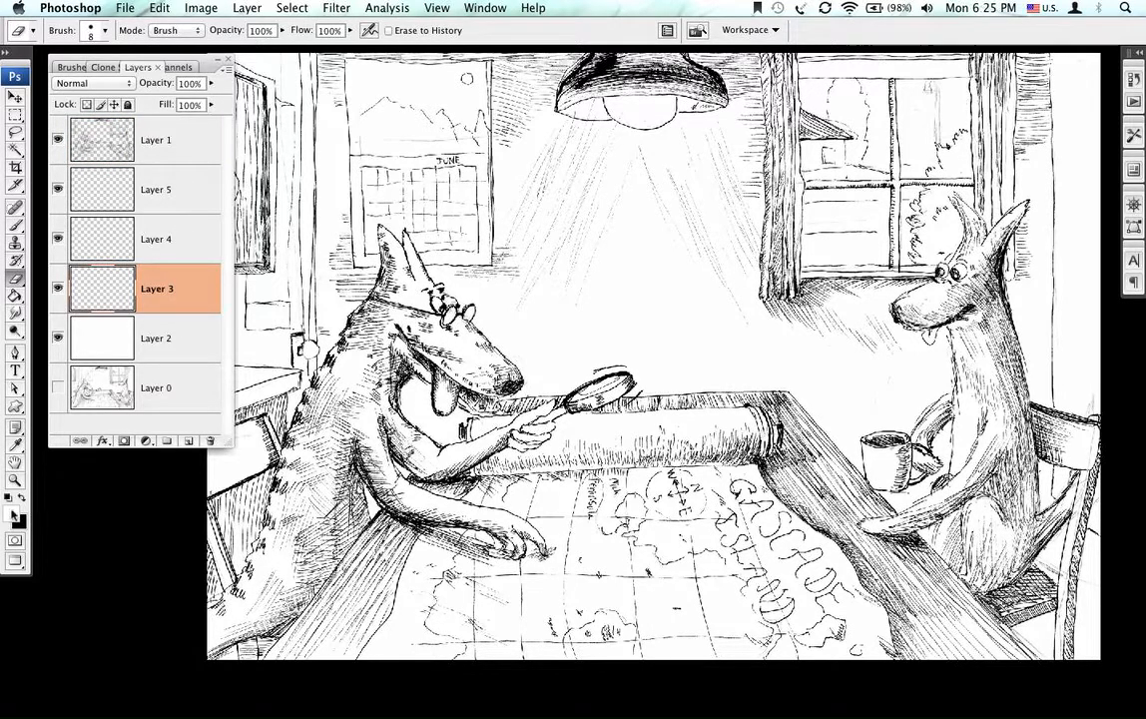
click(13, 511)
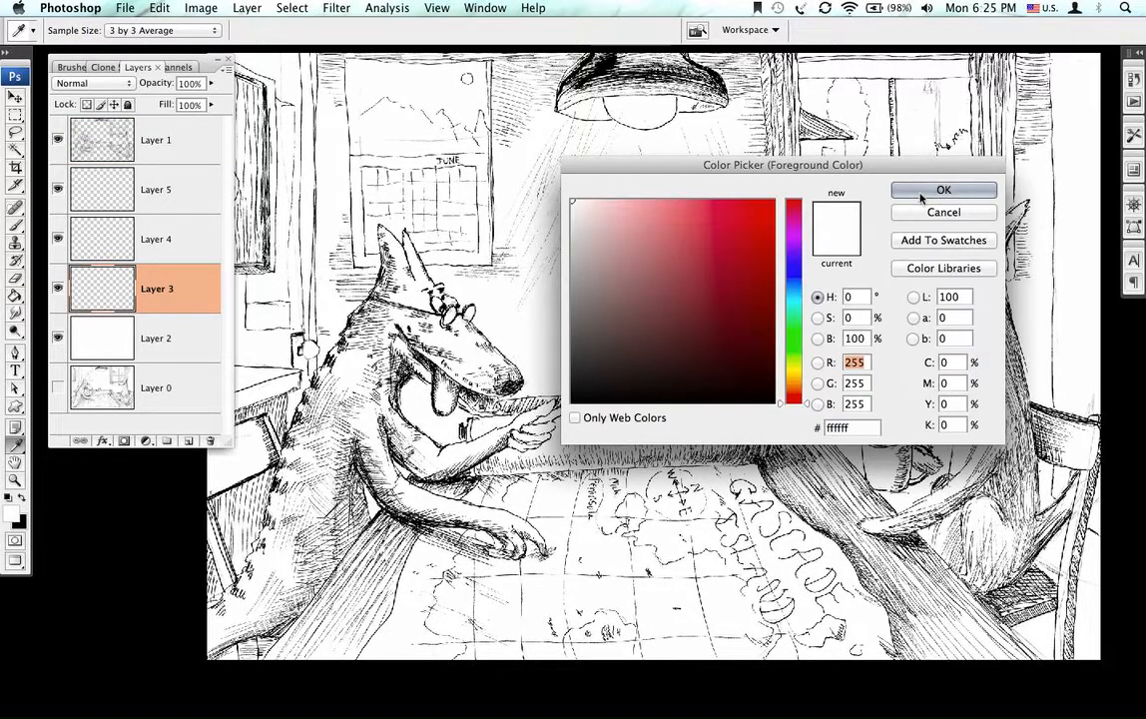
click(793, 343)
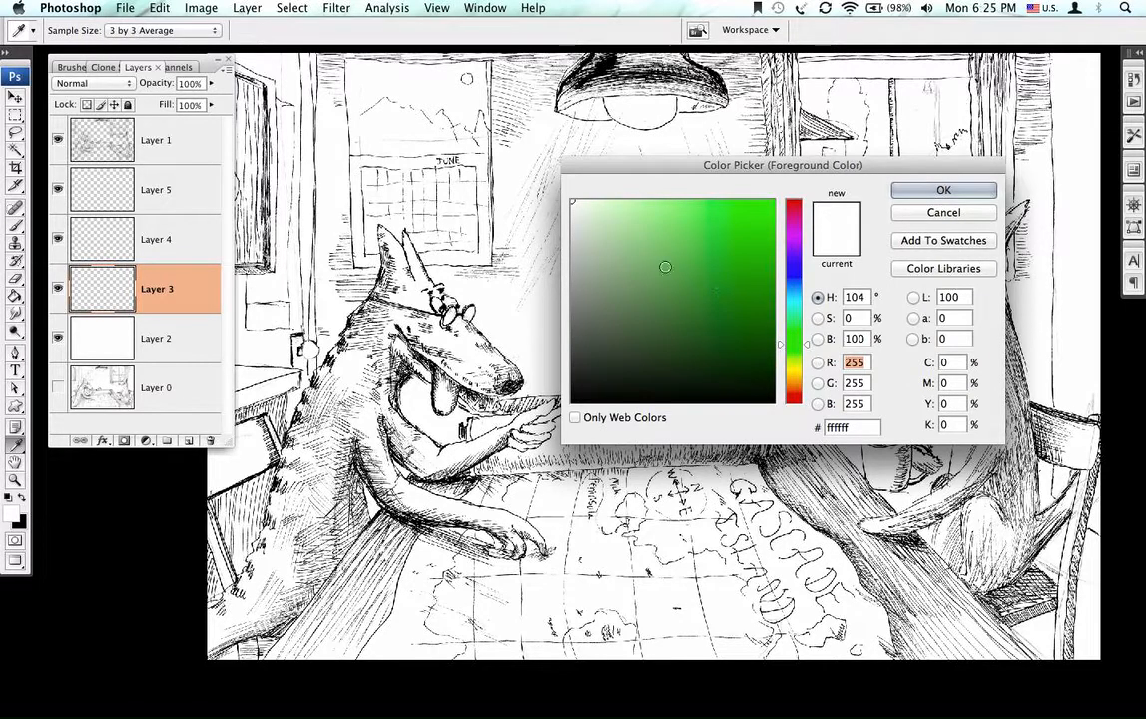
click(682, 274)
click(684, 246)
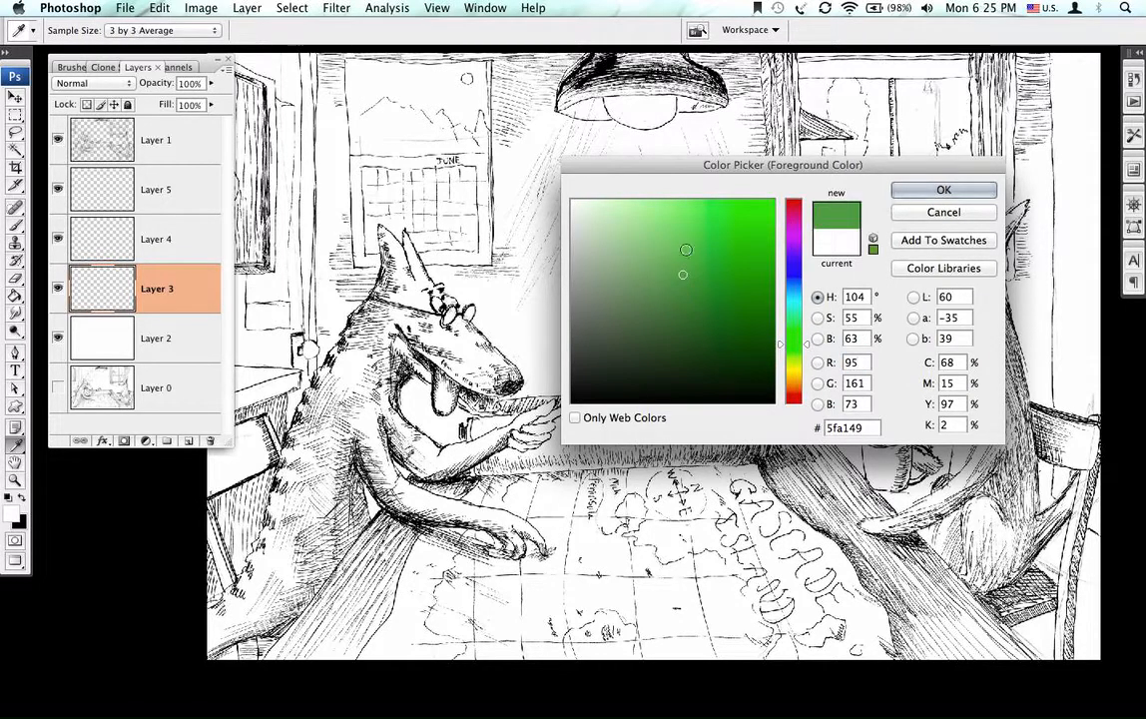
click(943, 190)
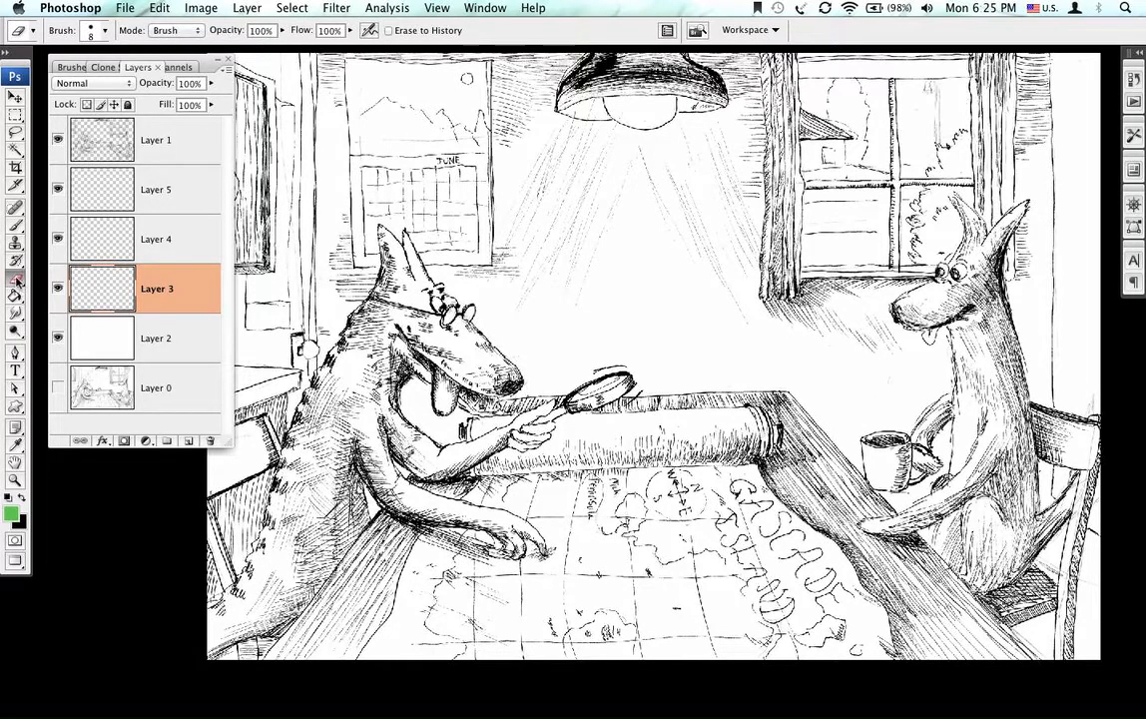
Paint a large solid green patch beneath the lamp on Layer 3 using the Brush at size 600
click(15, 223)
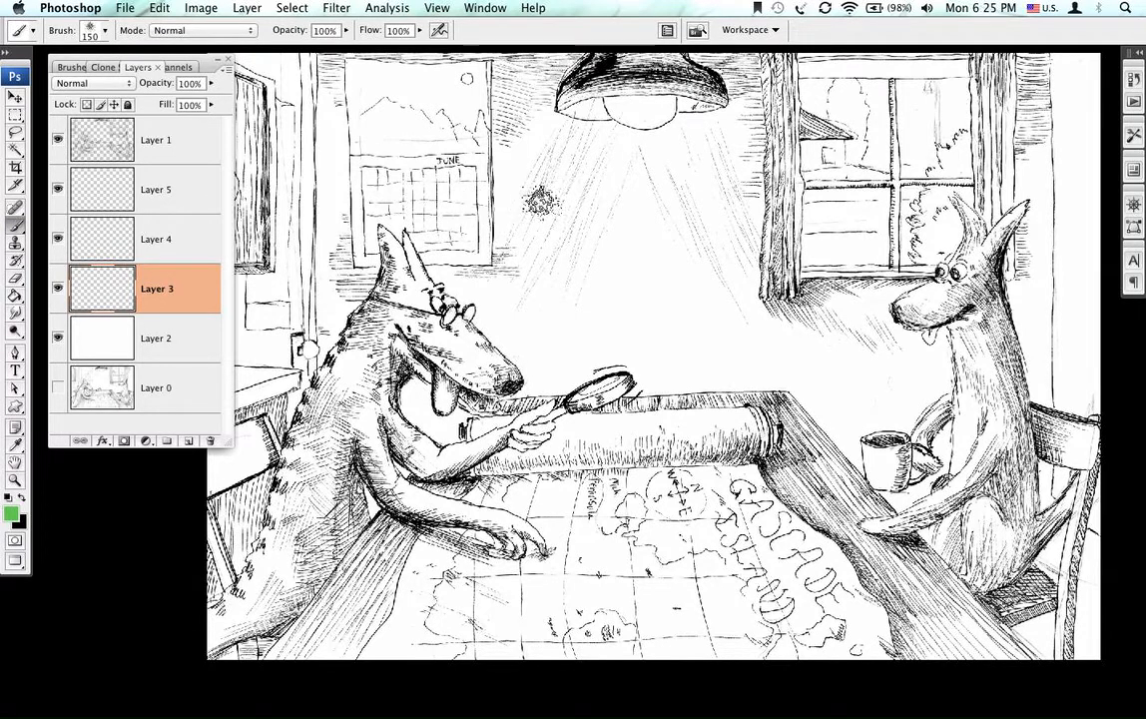
key(bracketright)
key(bracketright)
key(bracketright)
key(bracketright)
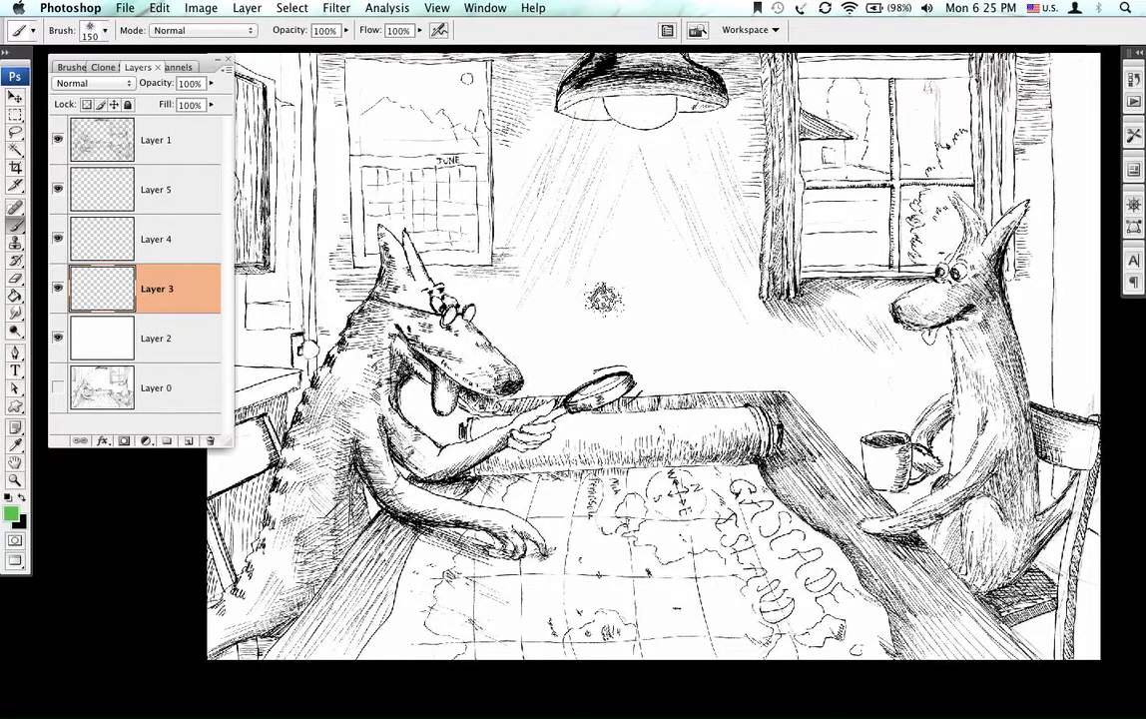
key(bracketright)
key(bracketright)
key(bracketright)
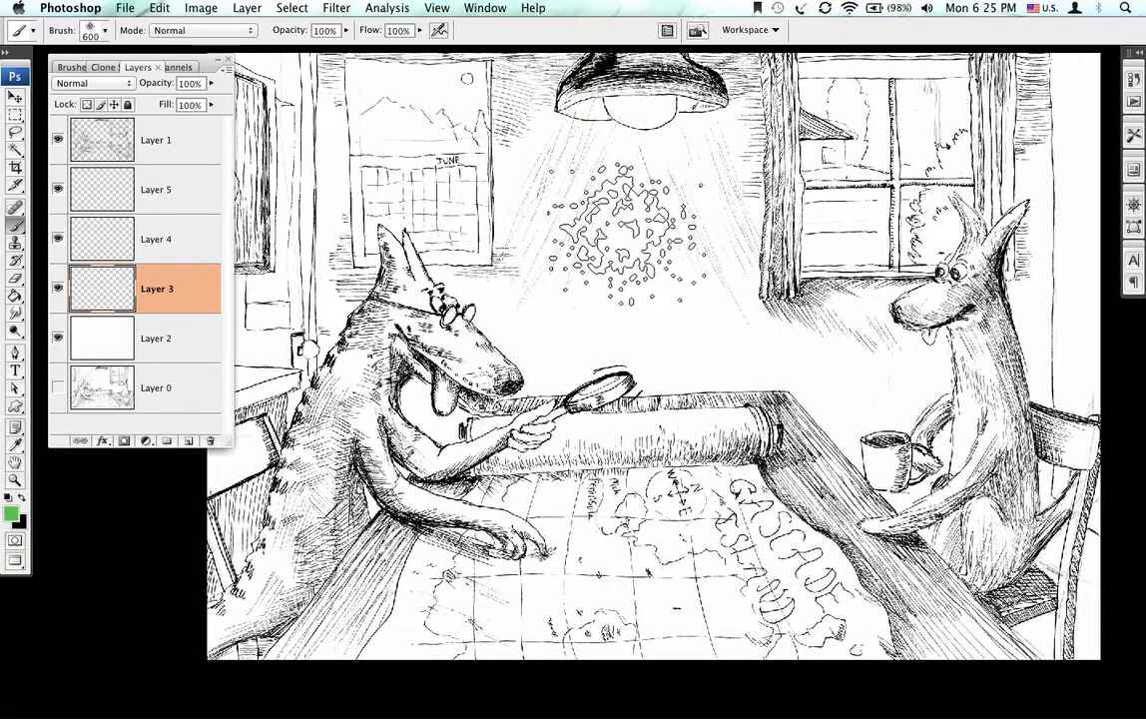
click(683, 204)
mouse_move(683, 205)
mouse_down()
mouse_move(578, 255)
mouse_move(458, 389)
mouse_move(468, 439)
mouse_move(573, 425)
mouse_move(704, 371)
mouse_up()
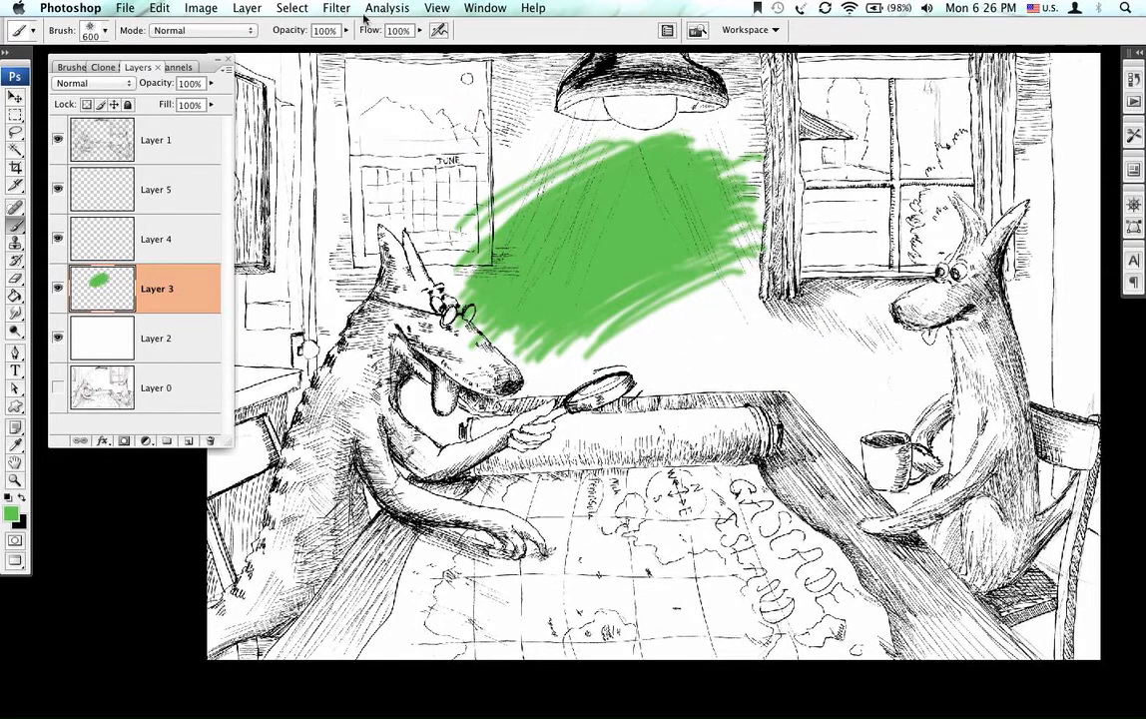
Lower the brush flow to 12% and paint a soft green patch over the rolled map on Layer 3
drag(370, 35, 298, 40)
mouse_move(737, 361)
mouse_down()
mouse_move(824, 376)
mouse_move(734, 401)
mouse_move(727, 444)
mouse_up()
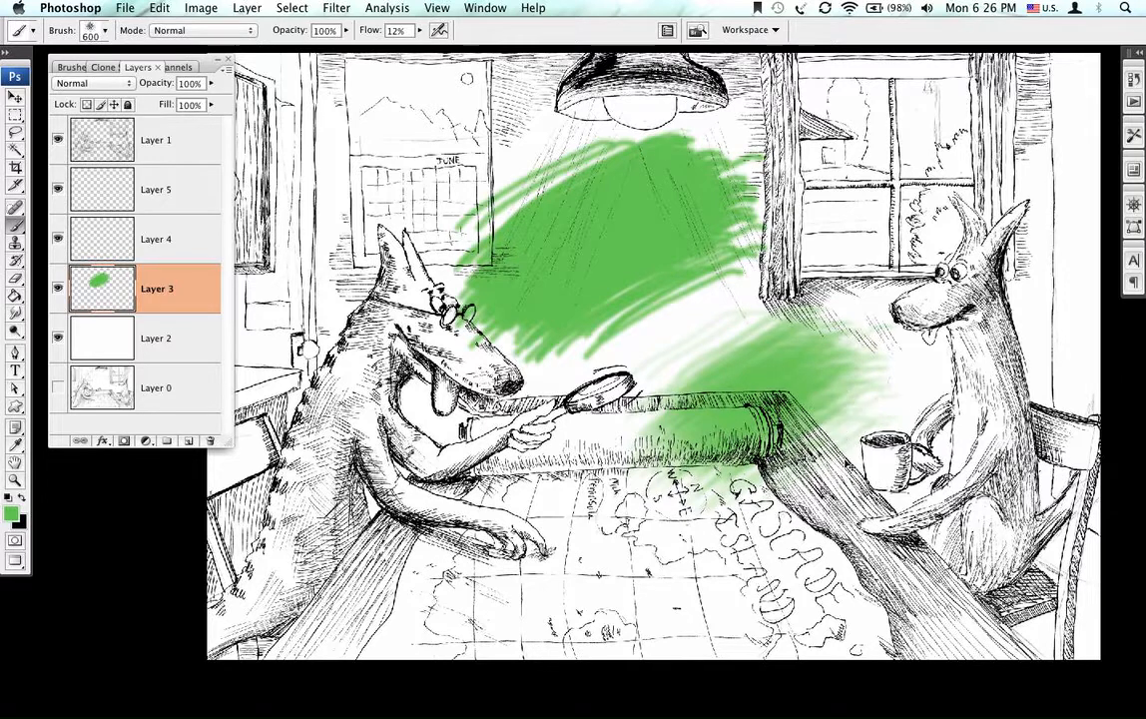
Undo all the green test strokes painted on Layer 3
mouse_move(749, 375)
mouse_down()
mouse_move(769, 419)
mouse_move(699, 370)
mouse_up()
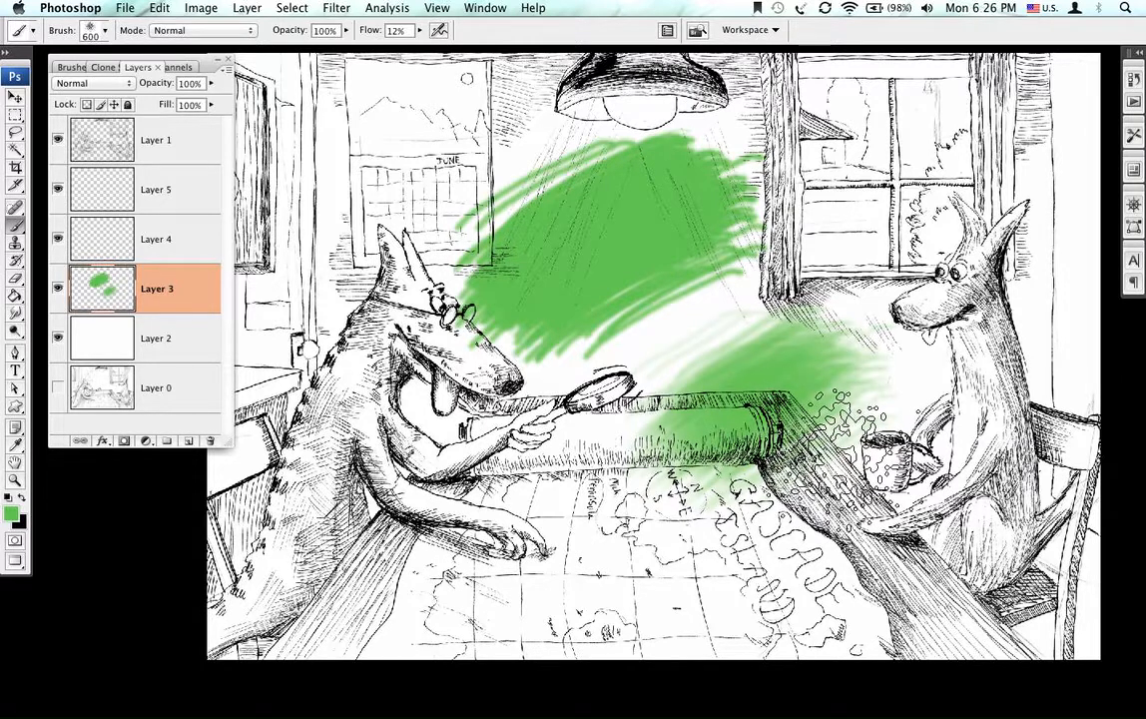
key(super+z)
key(super+z)
key(super+alt+z)
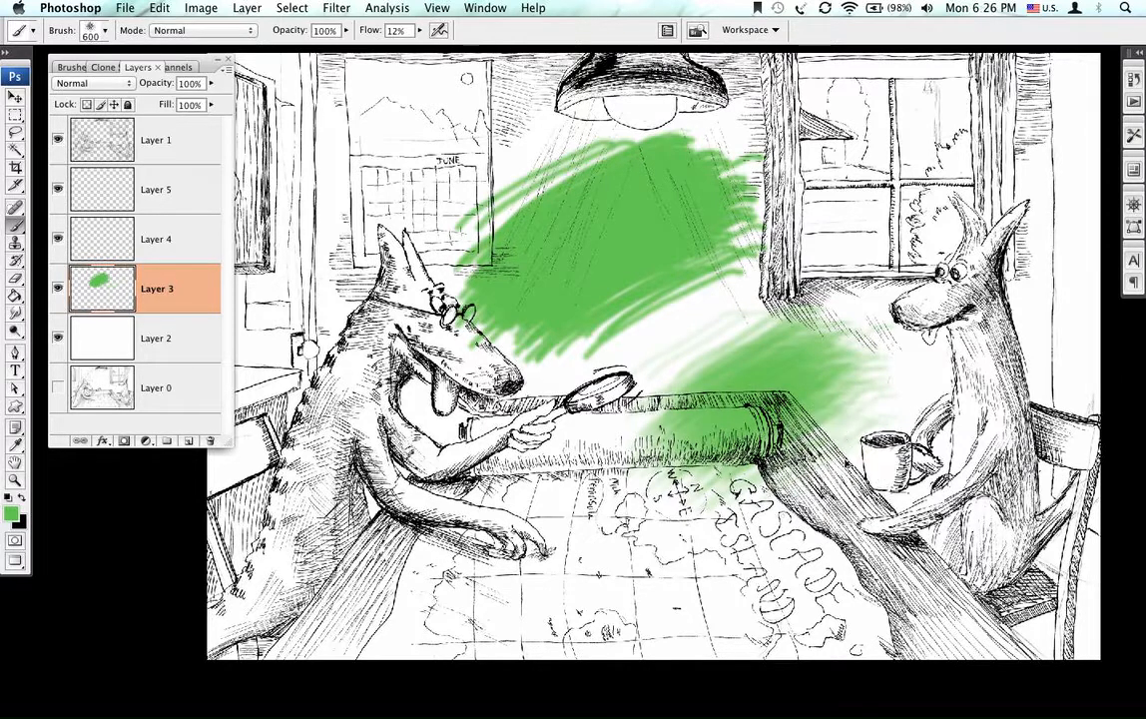
key(super+alt+z)
key(super+alt+z)
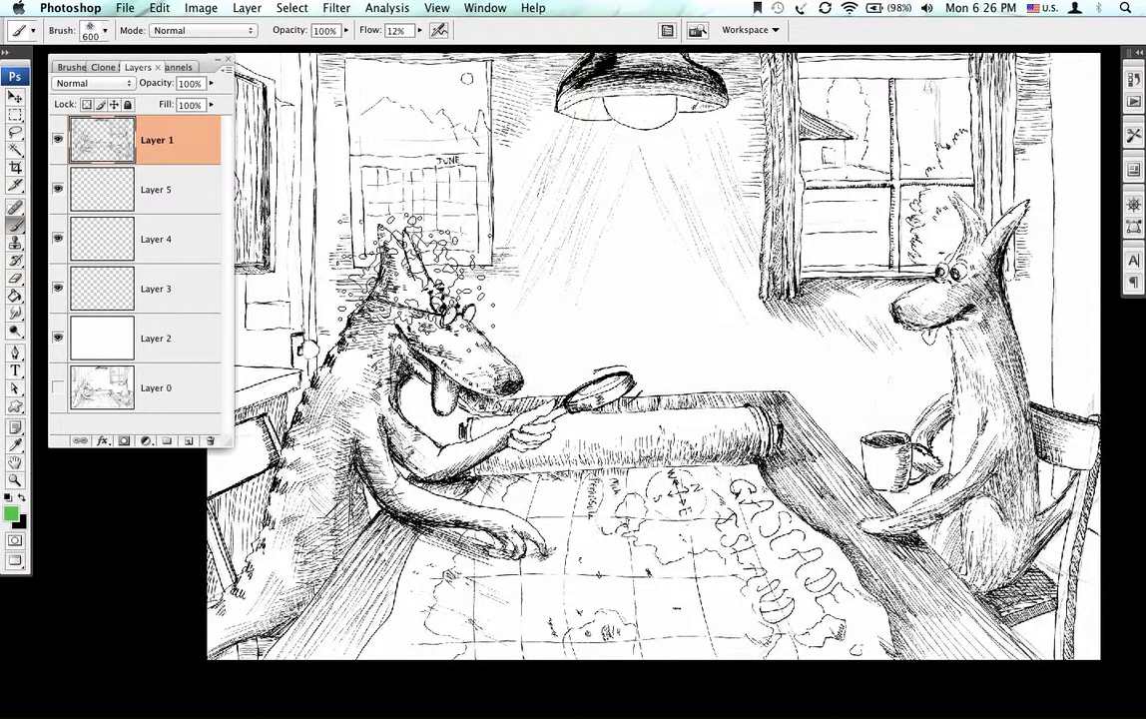
Reduce the brush size to 10 for detailed painting at the tip of the spectacled crocodile's larger ear
key(bracketleft)
key(bracketleft)
key(bracketleft)
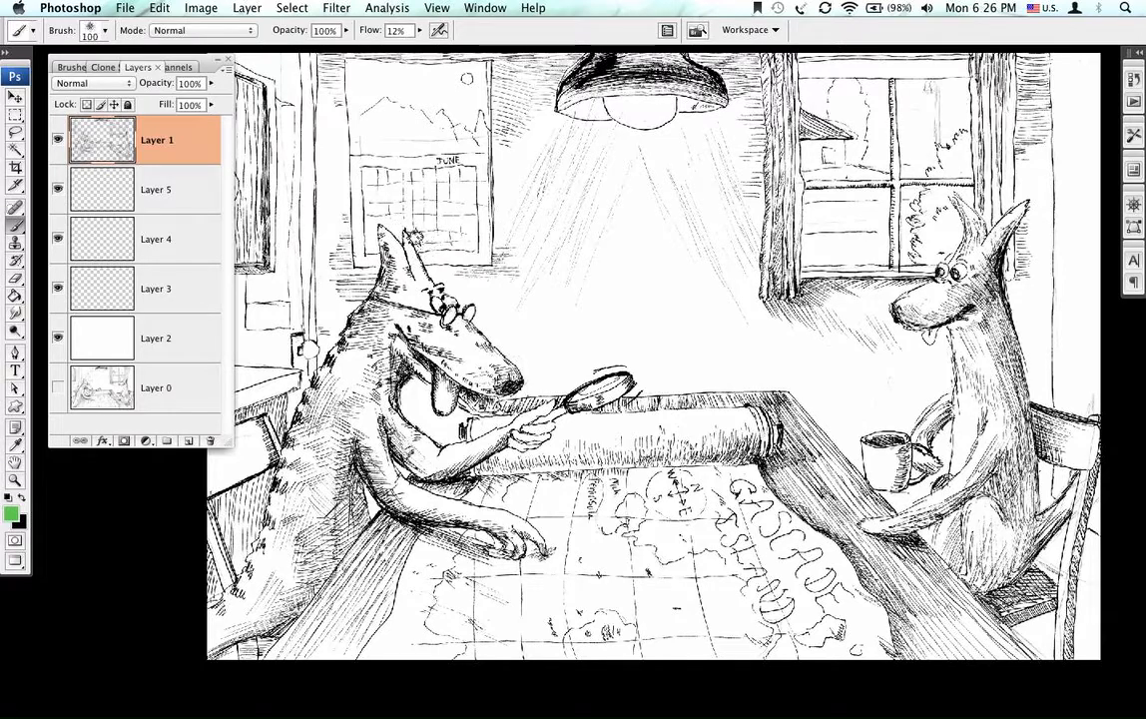
drag(347, 216, 440, 328)
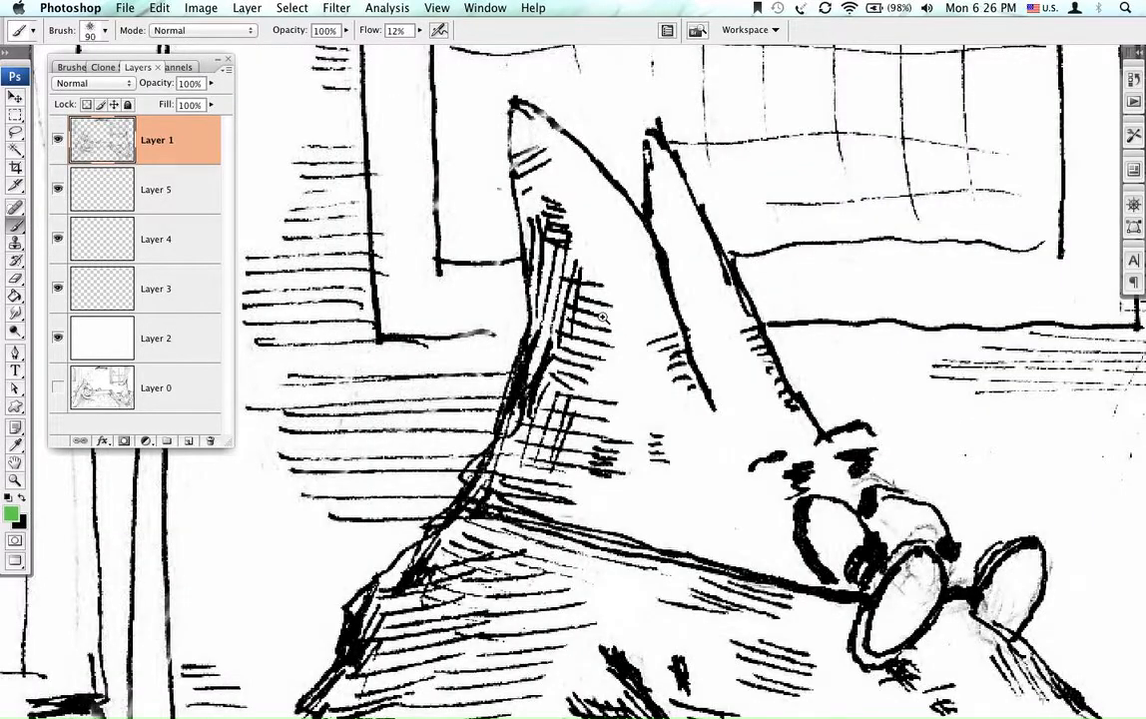
click(667, 264)
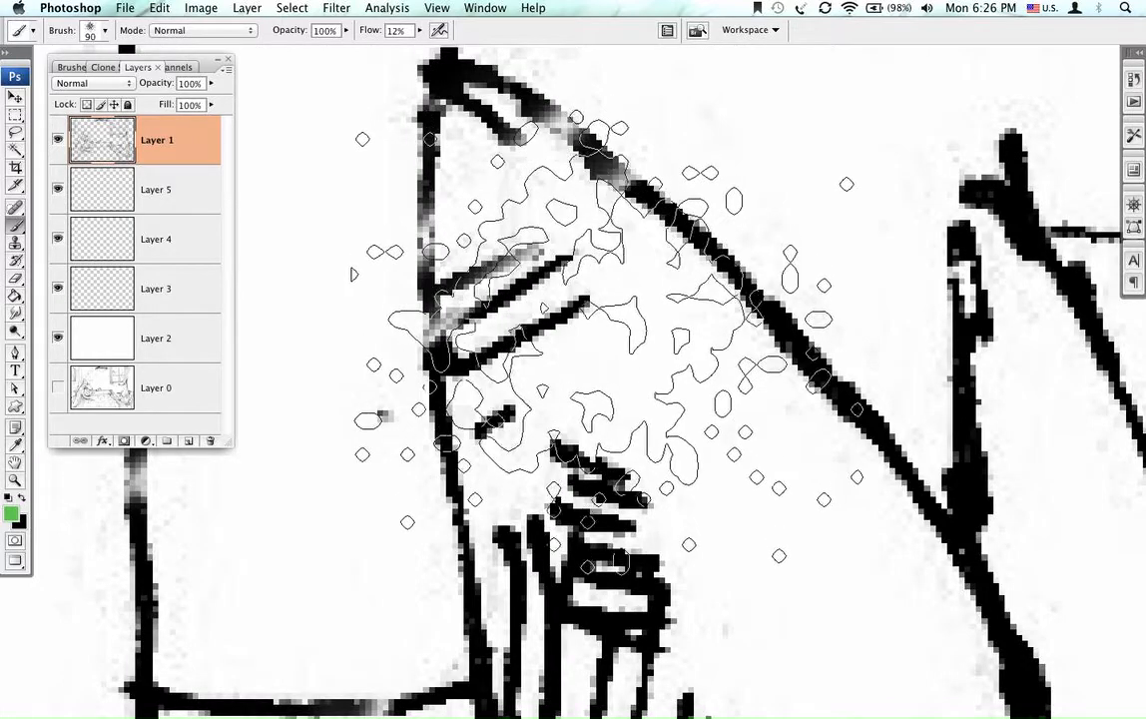
key(bracketleft)
key(bracketleft)
key(bracketleft)
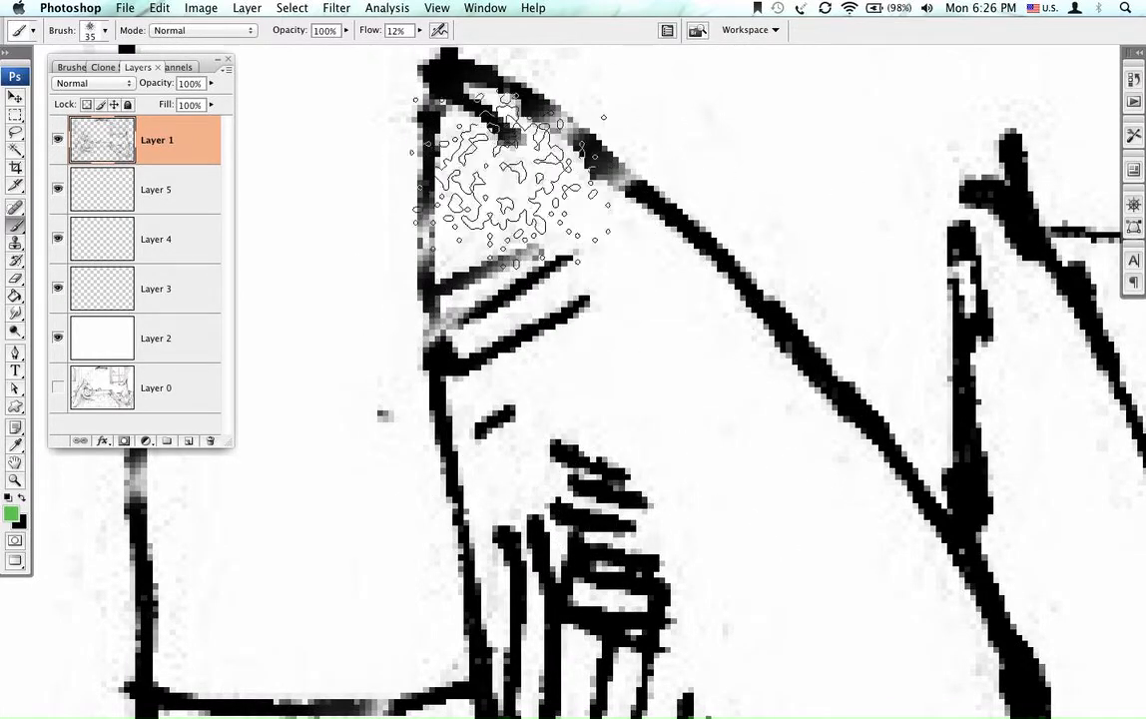
key(bracketleft)
key(bracketleft)
key(bracketleft)
key(bracketleft)
key(bracketleft)
Make Layer 3 active, raise the brush flow to 100% and paint the upper part of the crocodile's larger ear solid green
mouse_move(519, 140)
mouse_down()
mouse_move(491, 160)
mouse_move(477, 109)
mouse_up()
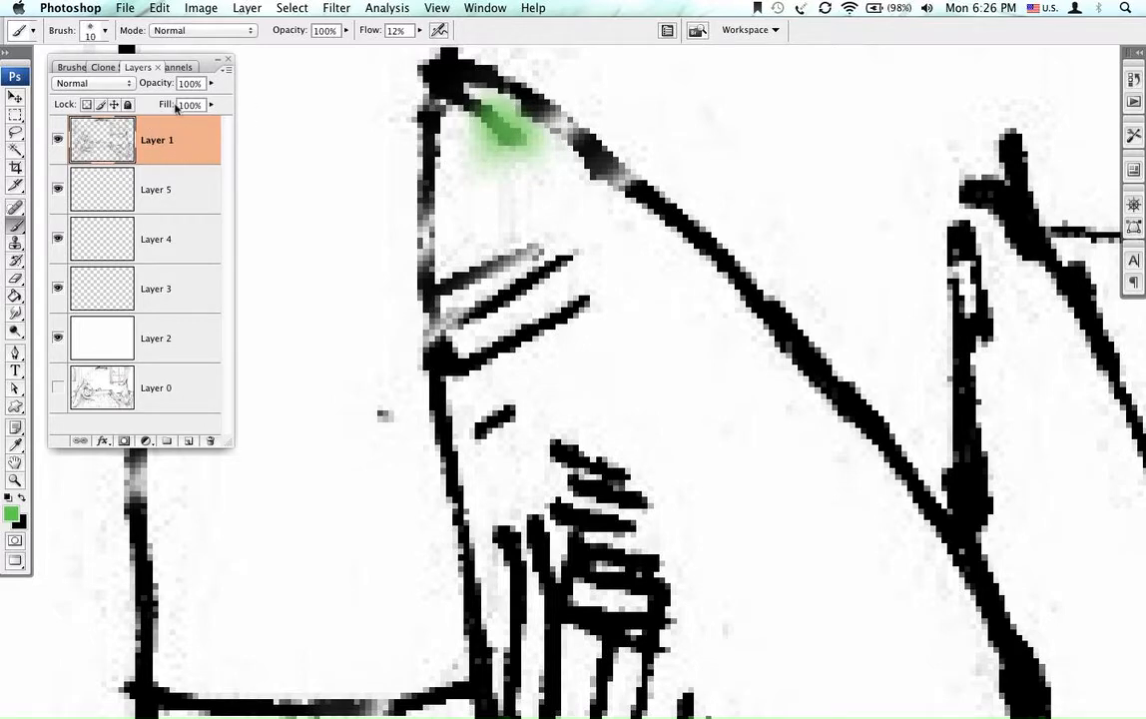
key(super+z)
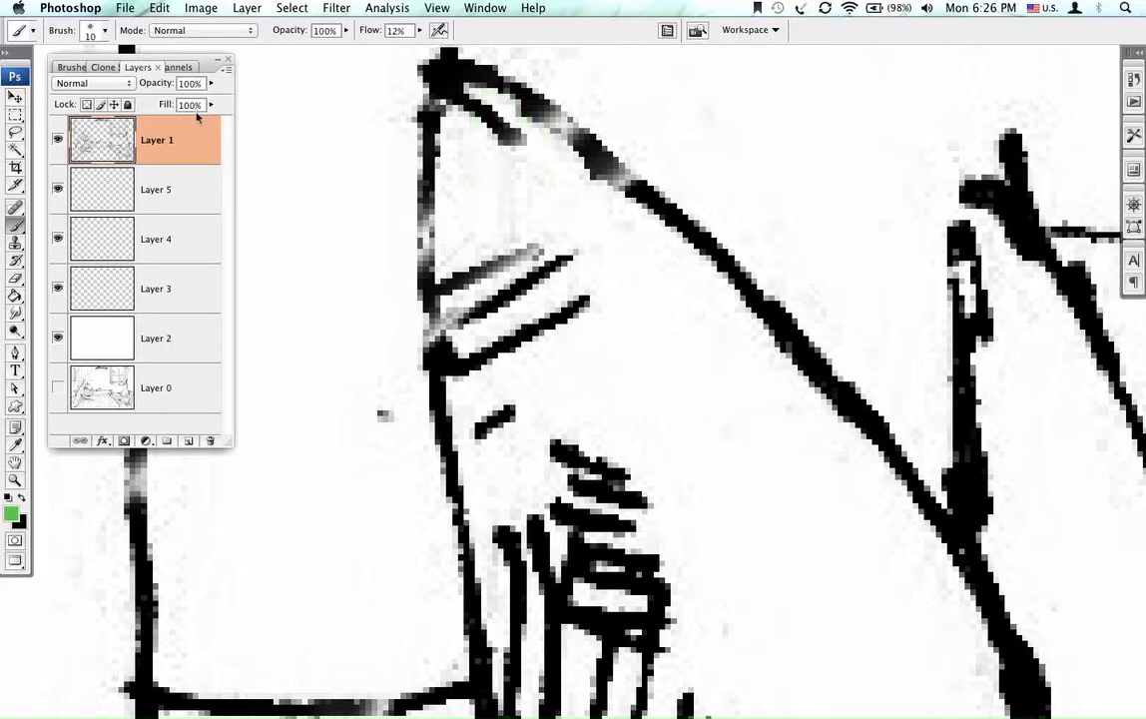
click(188, 288)
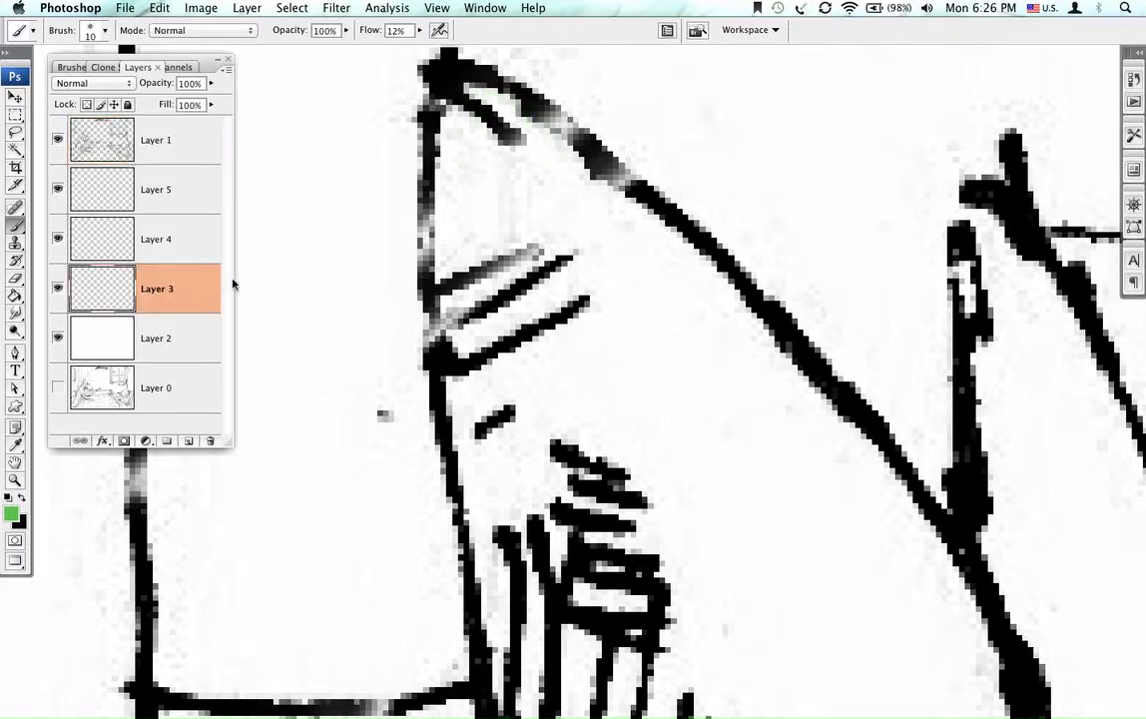
mouse_move(503, 161)
mouse_down()
mouse_move(473, 141)
mouse_move(469, 182)
mouse_up()
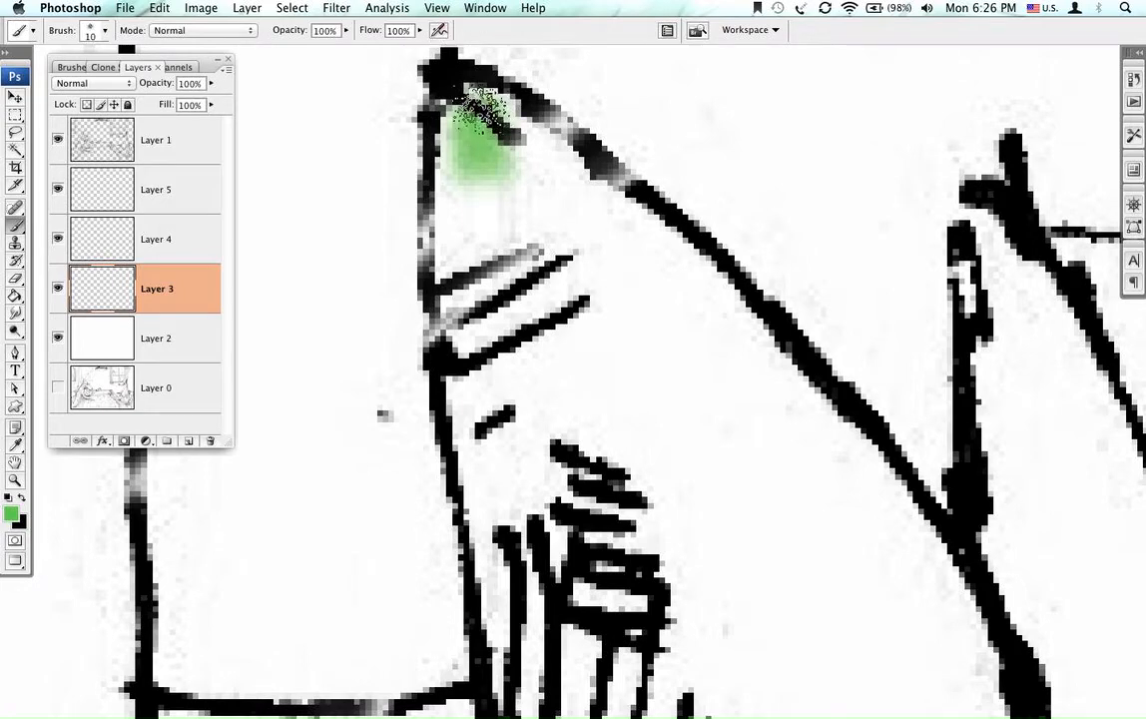
mouse_move(479, 110)
mouse_down()
mouse_move(444, 120)
mouse_move(449, 237)
mouse_move(455, 213)
mouse_move(472, 270)
mouse_move(524, 228)
mouse_move(574, 280)
mouse_move(572, 181)
mouse_move(588, 170)
mouse_move(693, 297)
mouse_move(703, 288)
mouse_move(624, 336)
mouse_move(596, 280)
mouse_move(589, 203)
mouse_move(559, 293)
mouse_move(526, 265)
mouse_move(482, 290)
mouse_move(457, 329)
mouse_move(489, 524)
mouse_move(597, 427)
mouse_move(627, 454)
mouse_move(693, 404)
mouse_move(699, 459)
mouse_up()
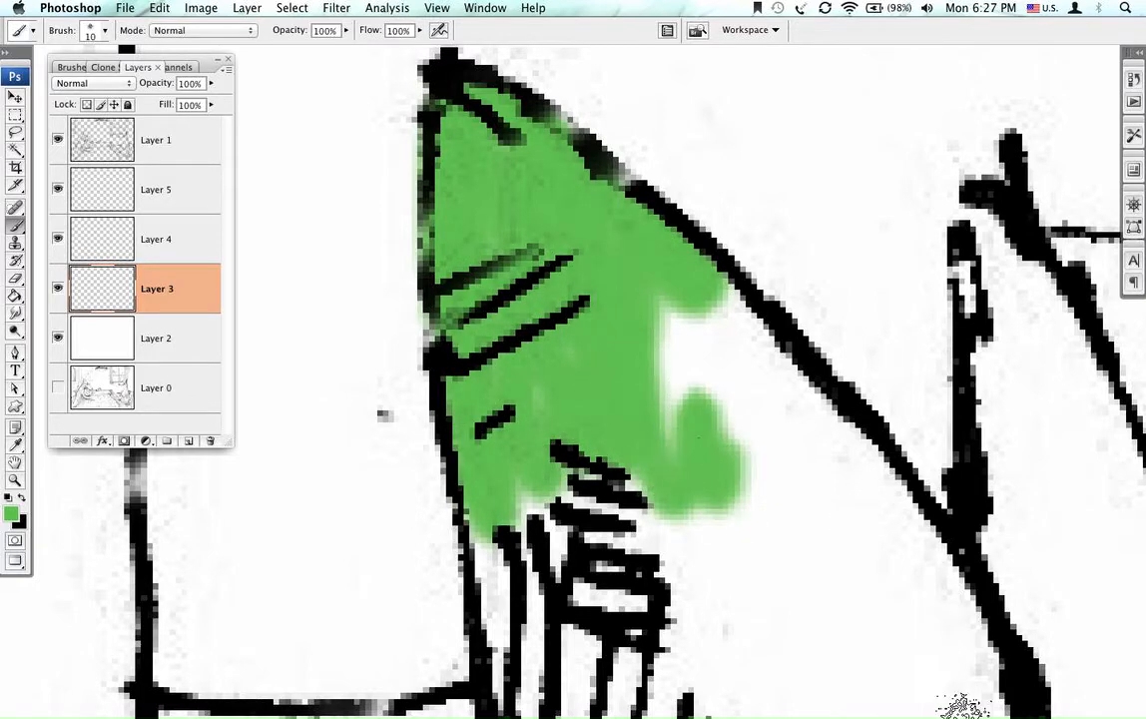
mouse_move(960, 714)
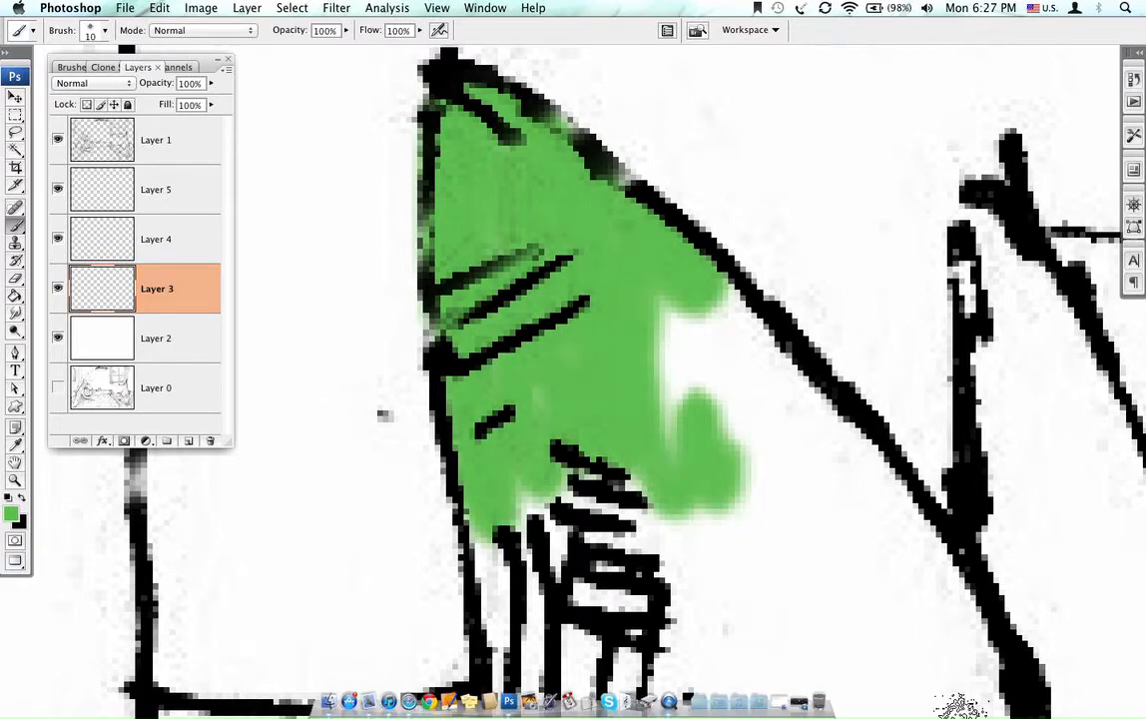
click(808, 692)
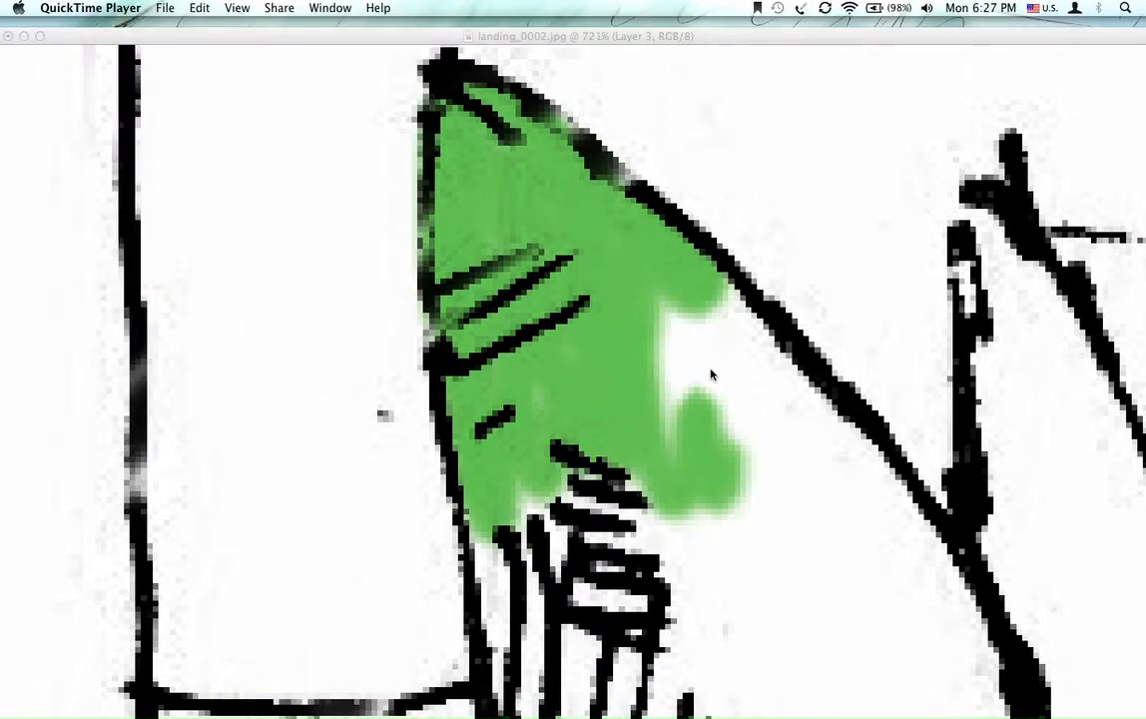
click(737, 403)
Extend the green across the full width of the larger ear and paint the upper part of the narrower ear on Layer 3
mouse_move(681, 324)
mouse_down()
mouse_move(688, 433)
mouse_move(662, 366)
mouse_move(613, 346)
mouse_move(565, 379)
mouse_move(536, 528)
mouse_move(517, 520)
mouse_move(491, 543)
mouse_move(477, 461)
mouse_up()
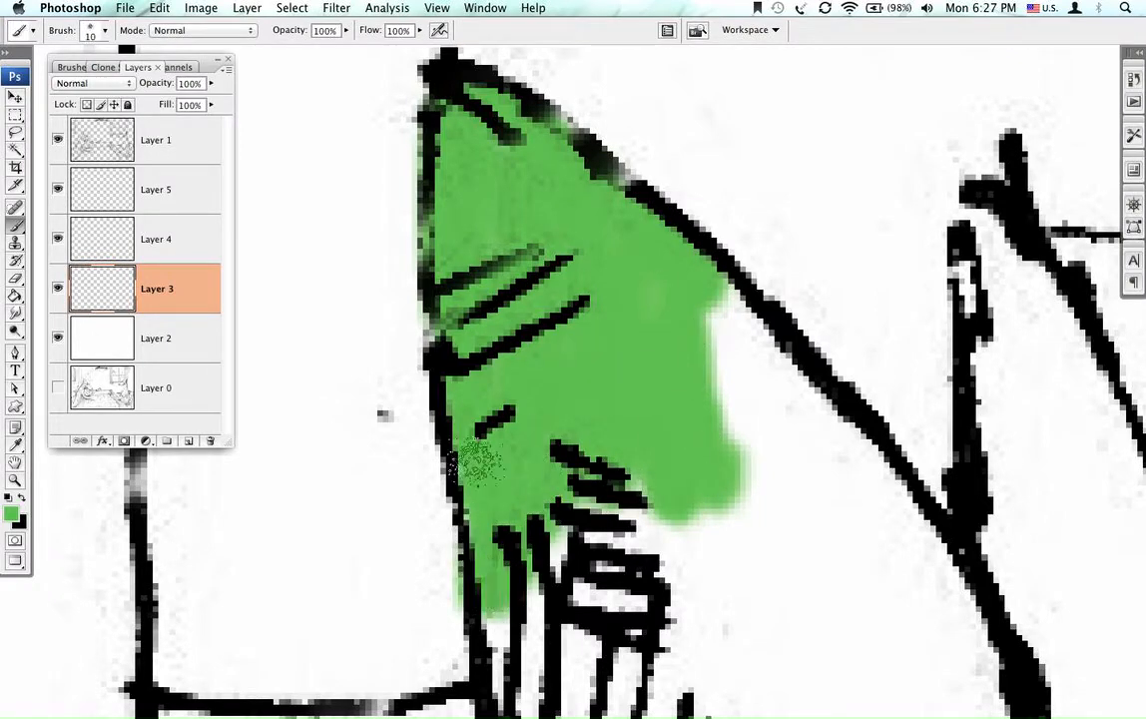
alt+click(641, 449)
drag(953, 369, 593, 394)
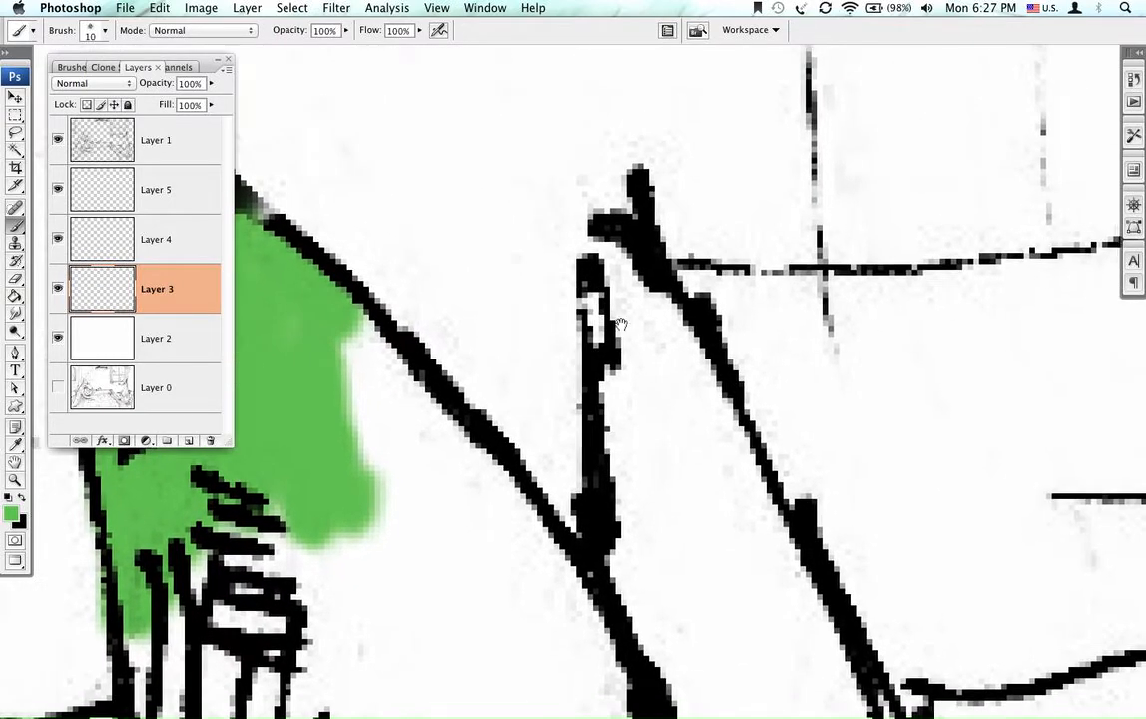
mouse_move(613, 259)
mouse_down()
mouse_move(618, 412)
mouse_move(655, 289)
mouse_move(725, 434)
mouse_move(750, 534)
mouse_move(749, 509)
mouse_move(738, 524)
mouse_move(688, 414)
mouse_move(676, 516)
mouse_move(646, 501)
mouse_move(627, 444)
mouse_move(645, 600)
mouse_up()
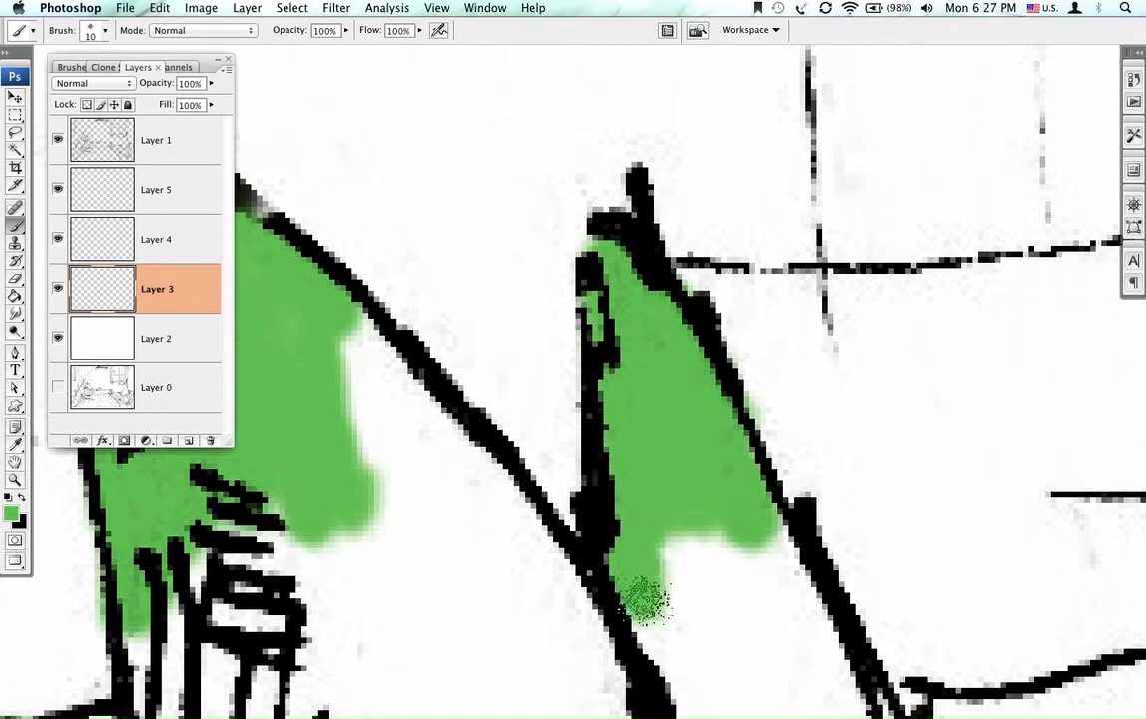
alt+click(627, 567)
alt+click(627, 571)
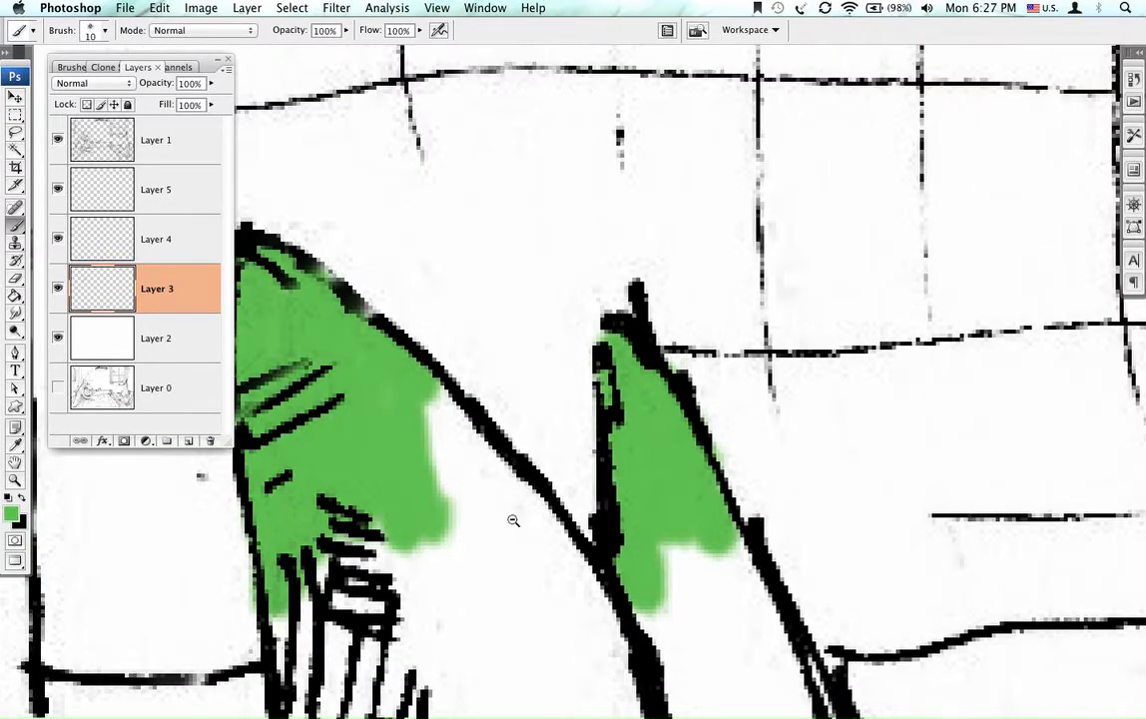
mouse_move(524, 506)
mouse_down()
mouse_move(445, 412)
mouse_move(457, 488)
mouse_move(457, 531)
mouse_move(445, 533)
mouse_move(525, 563)
mouse_move(525, 498)
mouse_move(555, 546)
mouse_move(465, 480)
mouse_move(367, 368)
mouse_up()
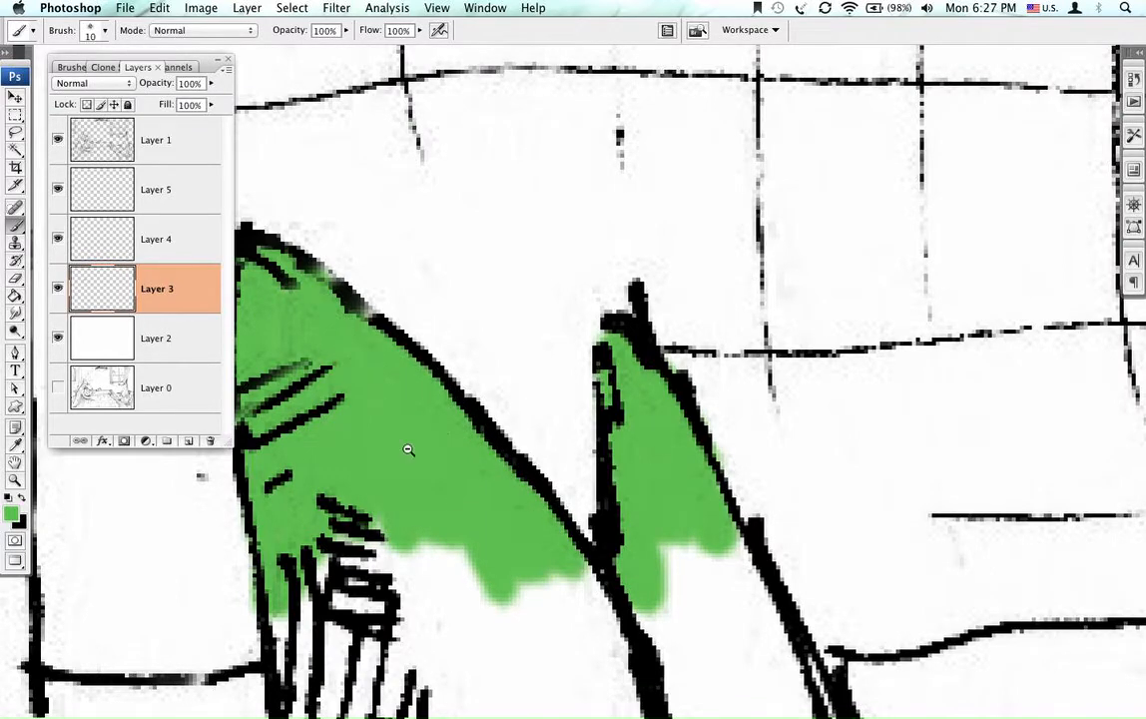
Increase the brush size to 25 and extend the green down the narrower ear and along the hatched back edge of the larger ear
alt+click(488, 589)
drag(459, 619, 557, 224)
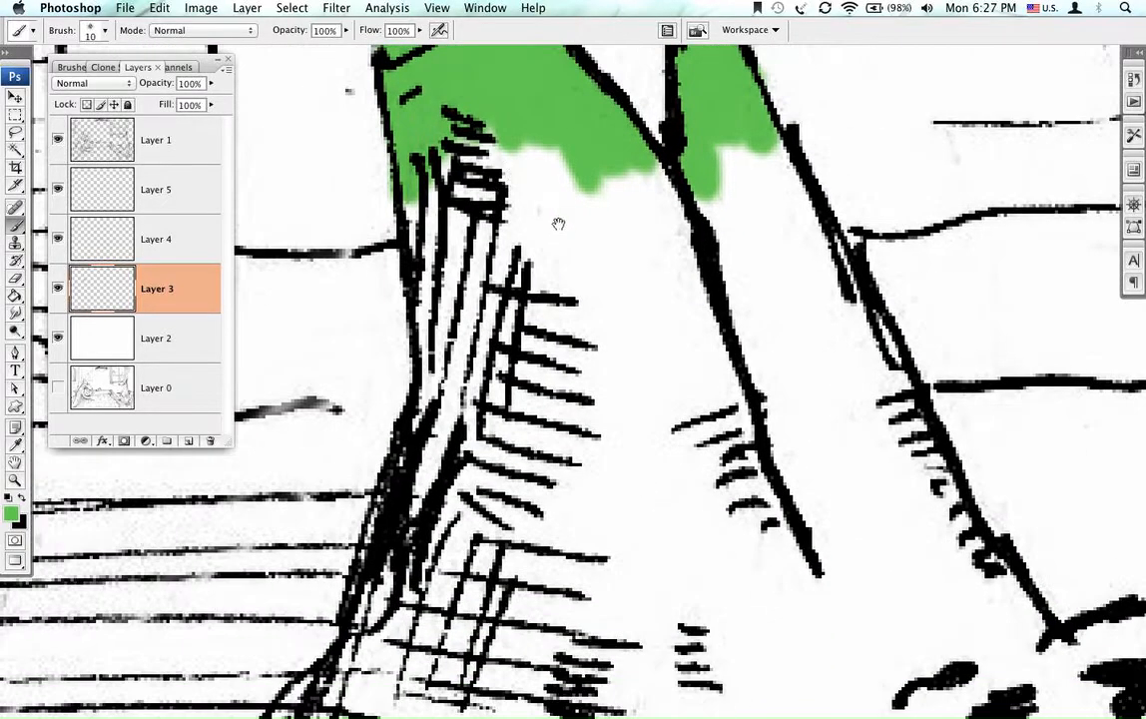
key(bracketright)
key(bracketright)
key(bracketright)
mouse_move(544, 267)
mouse_down()
mouse_move(534, 175)
mouse_move(479, 200)
mouse_move(449, 180)
mouse_move(450, 425)
mouse_move(369, 629)
mouse_move(469, 389)
mouse_move(491, 220)
mouse_move(509, 344)
mouse_move(527, 185)
mouse_move(641, 249)
mouse_move(654, 220)
mouse_move(644, 180)
mouse_move(703, 224)
mouse_move(728, 228)
mouse_move(729, 161)
mouse_move(764, 187)
mouse_move(761, 165)
mouse_move(818, 329)
mouse_move(801, 242)
mouse_move(836, 280)
mouse_move(888, 447)
mouse_move(856, 439)
mouse_move(838, 383)
mouse_move(833, 424)
mouse_move(749, 291)
mouse_move(754, 309)
mouse_move(743, 268)
mouse_move(826, 591)
mouse_move(823, 496)
mouse_move(863, 489)
mouse_move(883, 459)
mouse_move(908, 486)
mouse_up()
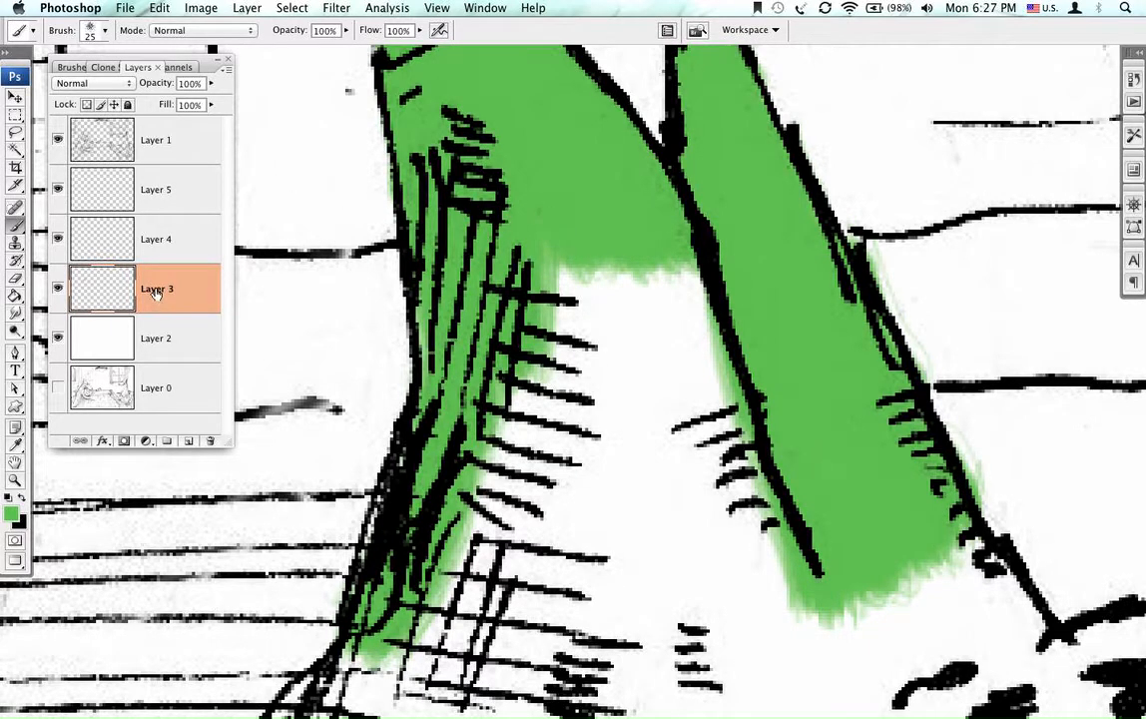
Rename Layer 3 as croc and paint the crocodile's forehead green down to the eyes and just below the glasses strap
double_click(155, 289)
mouse_move(404, 424)
mouse_down()
mouse_move(562, 270)
mouse_move(579, 325)
mouse_move(618, 278)
mouse_move(674, 284)
mouse_move(721, 261)
mouse_move(731, 397)
mouse_move(709, 475)
mouse_move(674, 495)
mouse_move(644, 452)
mouse_move(589, 415)
mouse_move(522, 443)
mouse_move(492, 360)
mouse_move(439, 316)
mouse_move(446, 278)
mouse_move(444, 479)
mouse_up()
mouse_move(391, 542)
mouse_down()
mouse_move(625, 464)
mouse_move(659, 486)
mouse_move(737, 631)
mouse_move(765, 607)
mouse_move(688, 559)
mouse_move(495, 587)
mouse_move(554, 526)
mouse_move(416, 317)
mouse_move(330, 165)
mouse_up()
alt+super+click(548, 546)
mouse_move(496, 161)
mouse_down()
mouse_move(556, 163)
mouse_move(570, 145)
mouse_move(629, 244)
mouse_move(669, 224)
mouse_move(671, 265)
mouse_move(748, 338)
mouse_move(767, 339)
mouse_move(677, 344)
mouse_move(644, 301)
mouse_move(544, 257)
mouse_move(544, 231)
mouse_move(469, 172)
mouse_move(437, 225)
mouse_move(421, 312)
mouse_move(477, 348)
mouse_move(511, 275)
mouse_move(531, 341)
mouse_move(569, 324)
mouse_move(584, 419)
mouse_move(634, 481)
mouse_move(459, 319)
mouse_move(404, 295)
mouse_move(359, 307)
mouse_move(328, 268)
mouse_move(304, 289)
mouse_move(439, 370)
mouse_move(490, 445)
mouse_up()
alt+click(484, 440)
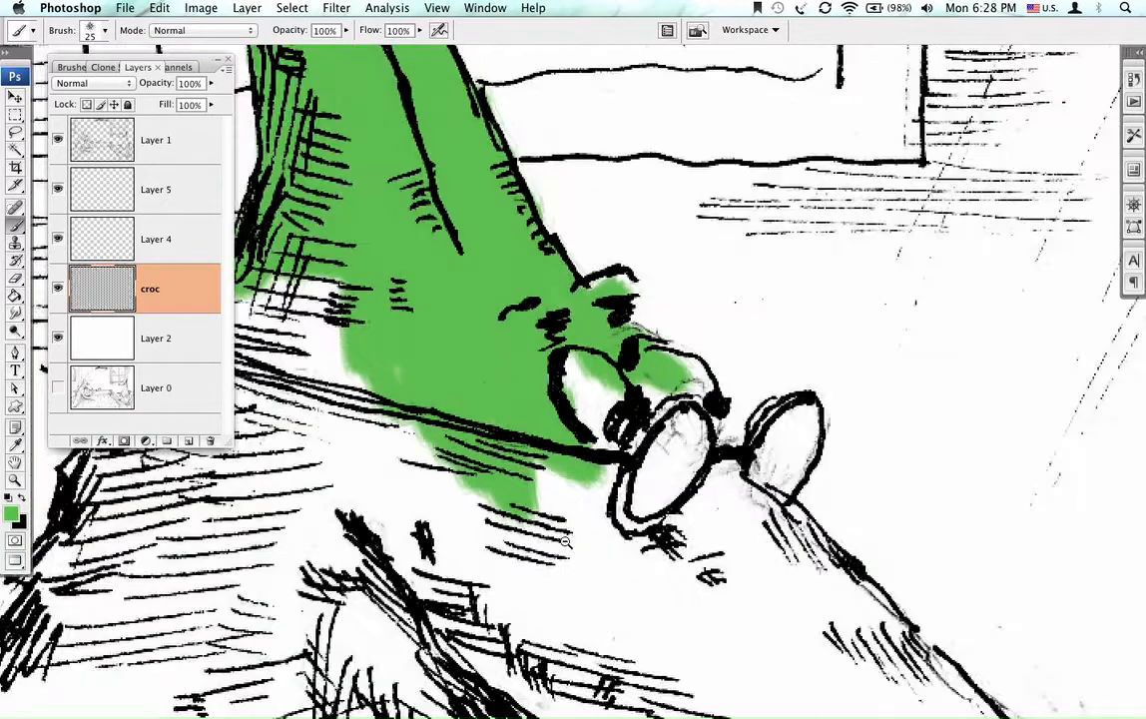
Fill the crocodile's snout, lower jaw, cheek and neck with solid green on the croc layer using brush size 50
alt+click(476, 460)
drag(463, 534, 524, 304)
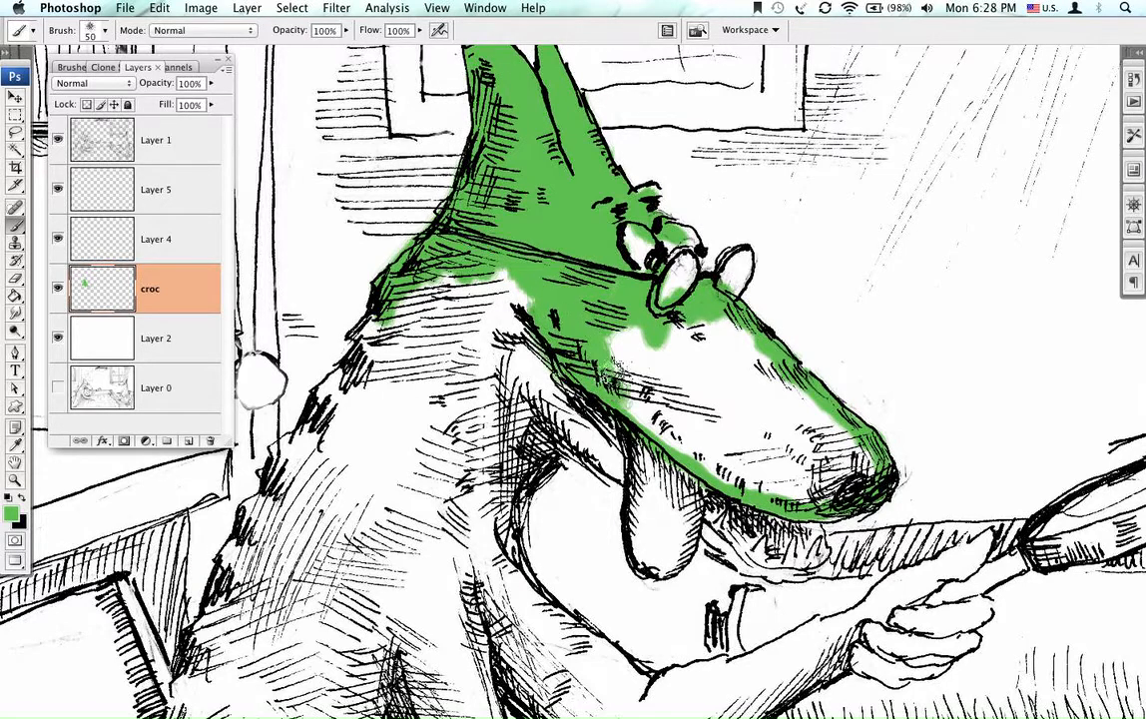
drag(562, 350, 681, 407)
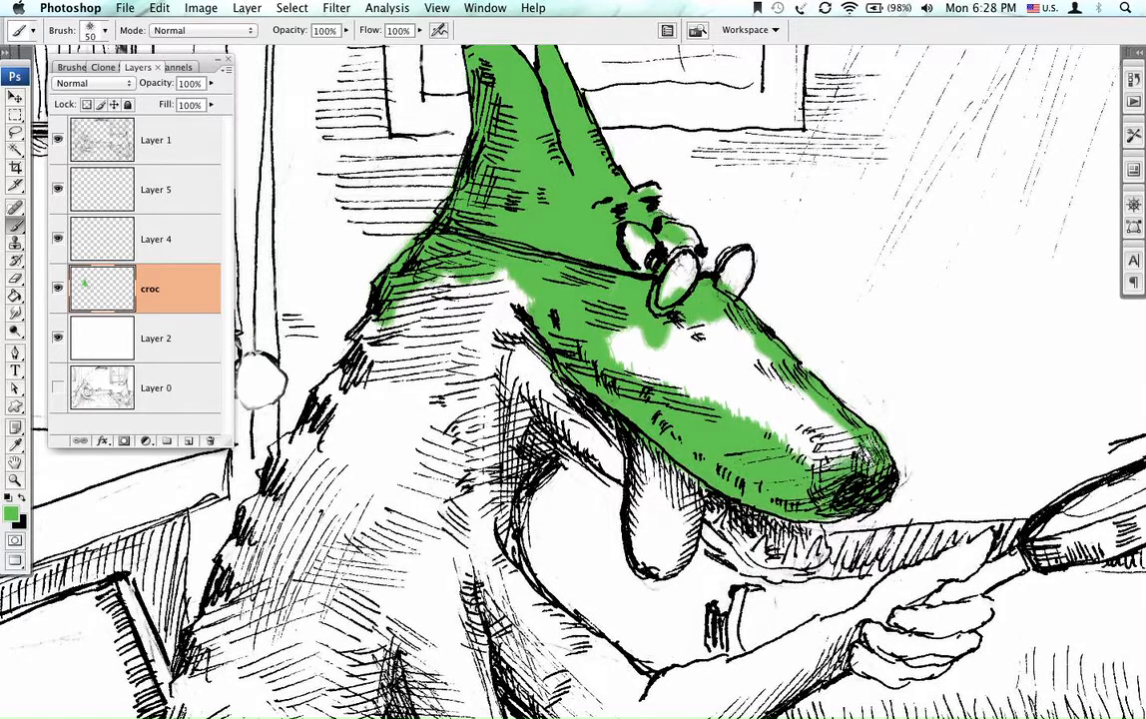
mouse_move(726, 397)
mouse_down()
mouse_move(649, 314)
mouse_move(609, 330)
mouse_move(544, 289)
mouse_move(469, 299)
mouse_move(425, 284)
mouse_move(359, 299)
mouse_move(279, 374)
mouse_move(344, 384)
mouse_move(389, 329)
mouse_move(439, 384)
mouse_move(489, 371)
mouse_move(534, 379)
mouse_move(559, 424)
mouse_move(608, 444)
mouse_move(764, 564)
mouse_up()
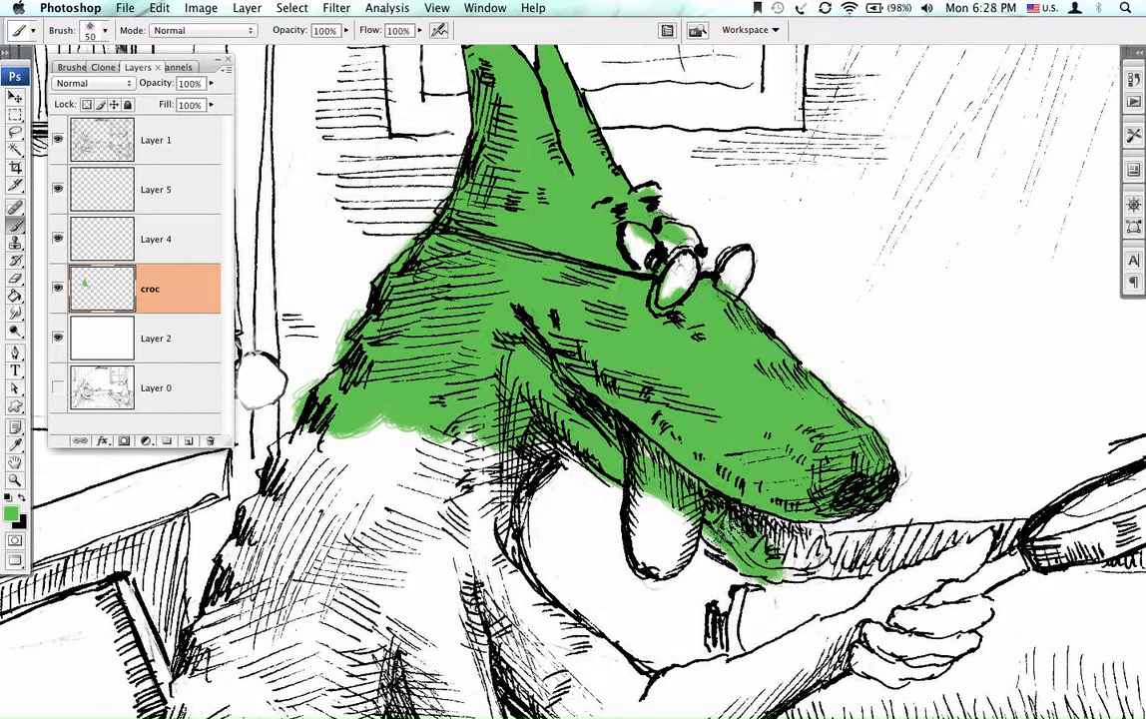